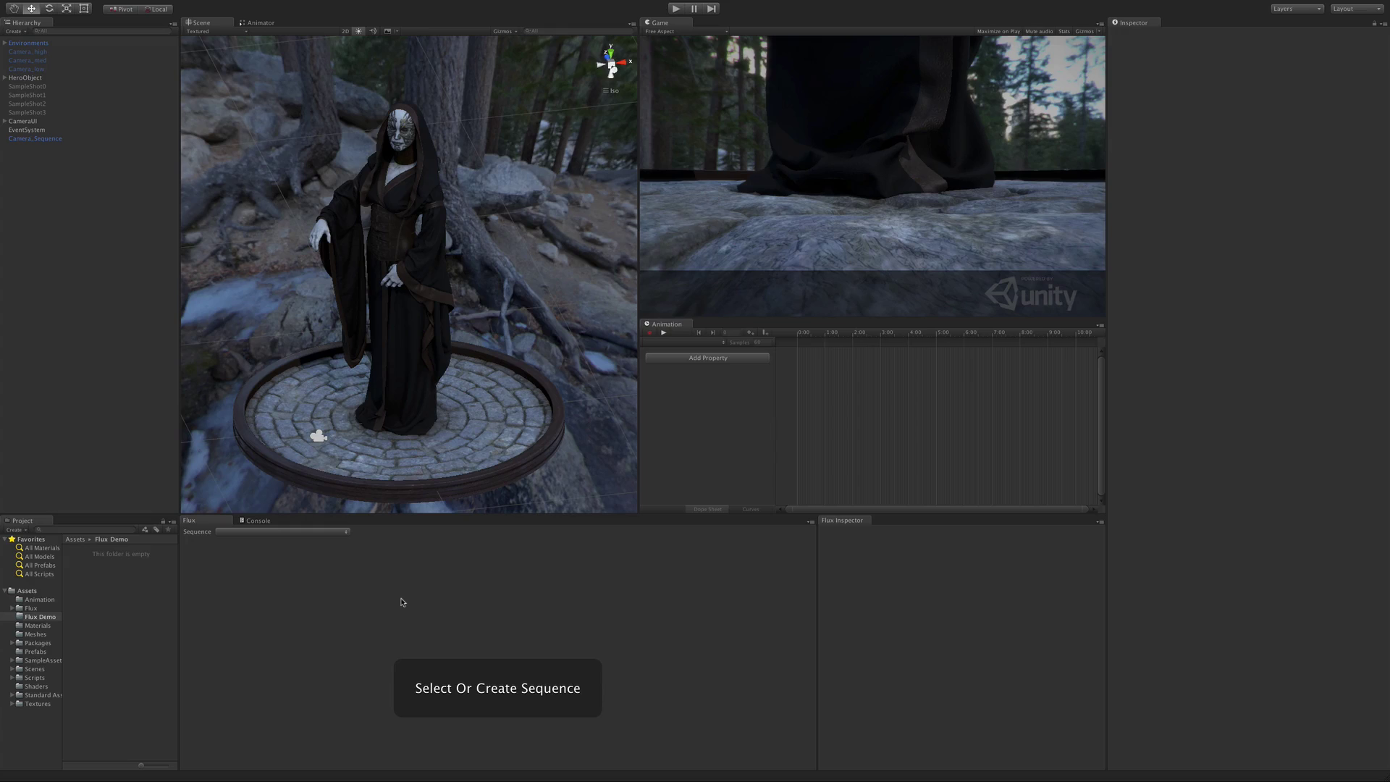
# Create a new Flux sequence and add the Camera_Sequence object to its Default container
pyautogui.click(302, 535)
pyautogui.click(299, 542)
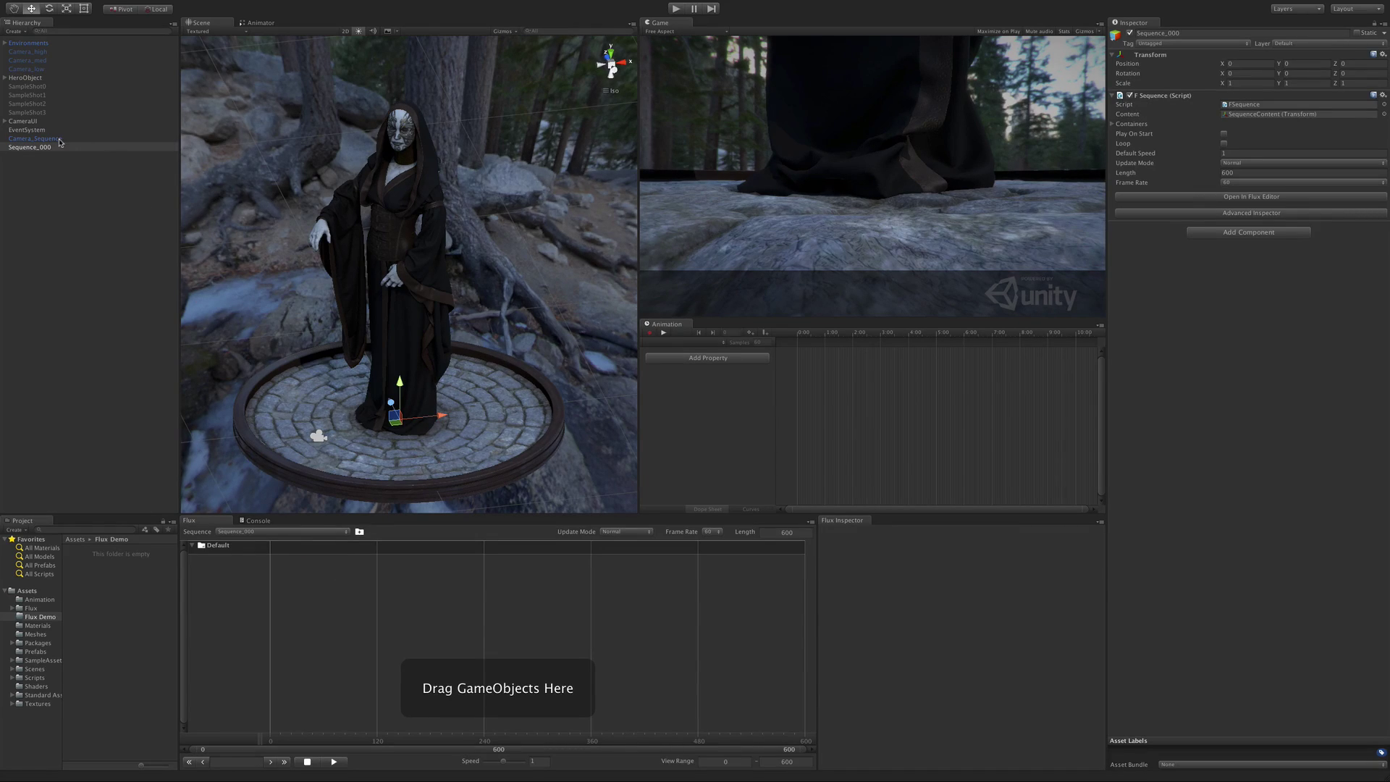
pyautogui.moveTo(60, 143); pyautogui.dragTo(241, 549)
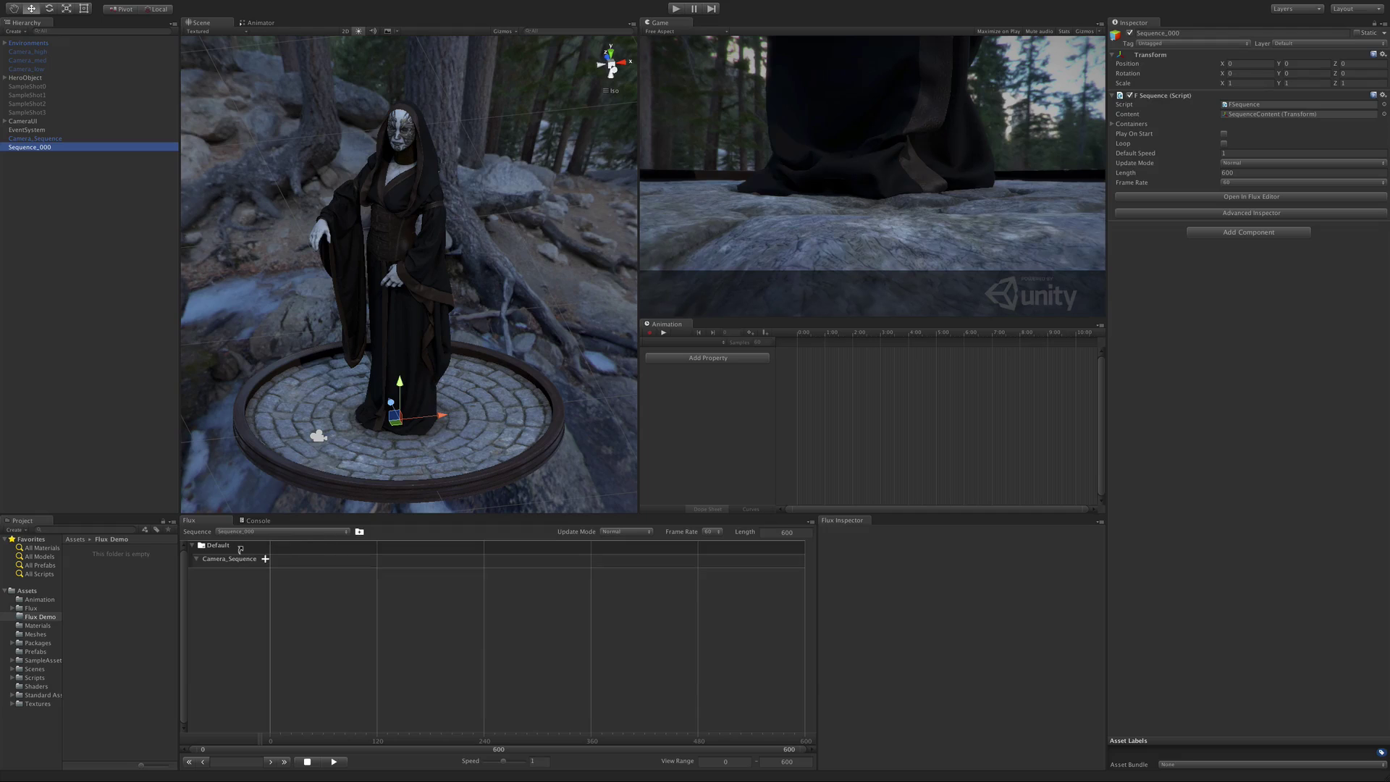
# Add a Play Animation track to Camera_Sequence in the Flux timeline
pyautogui.click(265, 559)
pyautogui.moveTo(318, 571)
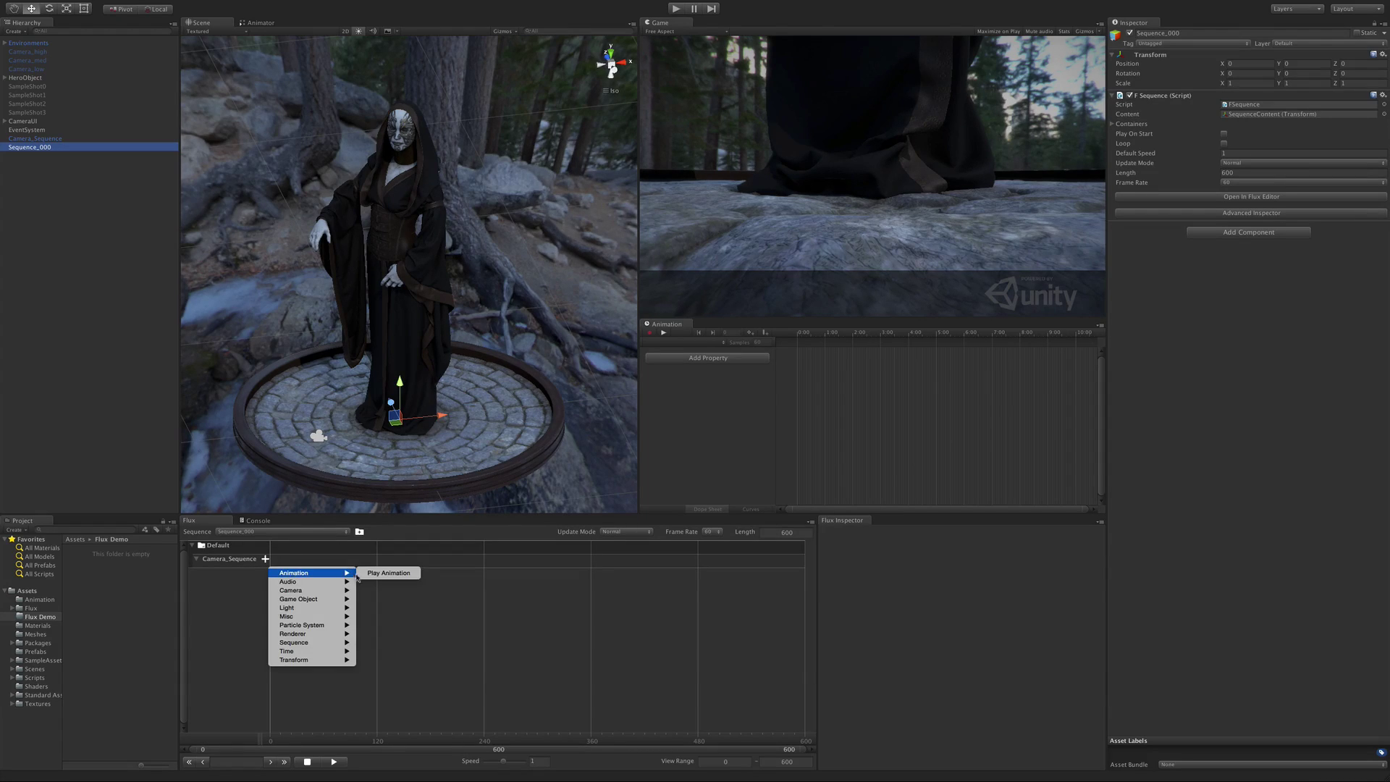
pyautogui.click(378, 575)
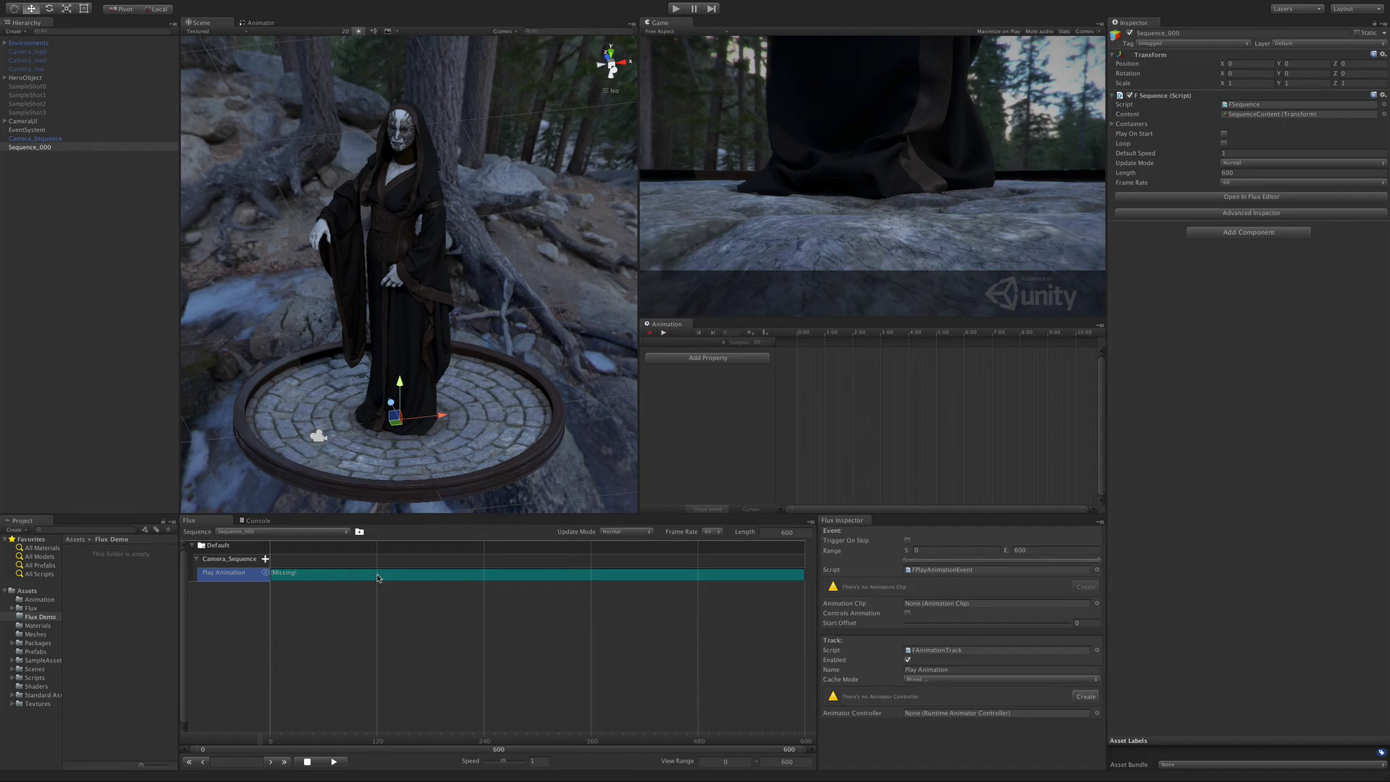
# Create the animator controller Sequence_000_Camera_Sequence in the Flux Demo folder and a new animation clip for the Play Animation event
pyautogui.click(1084, 697)
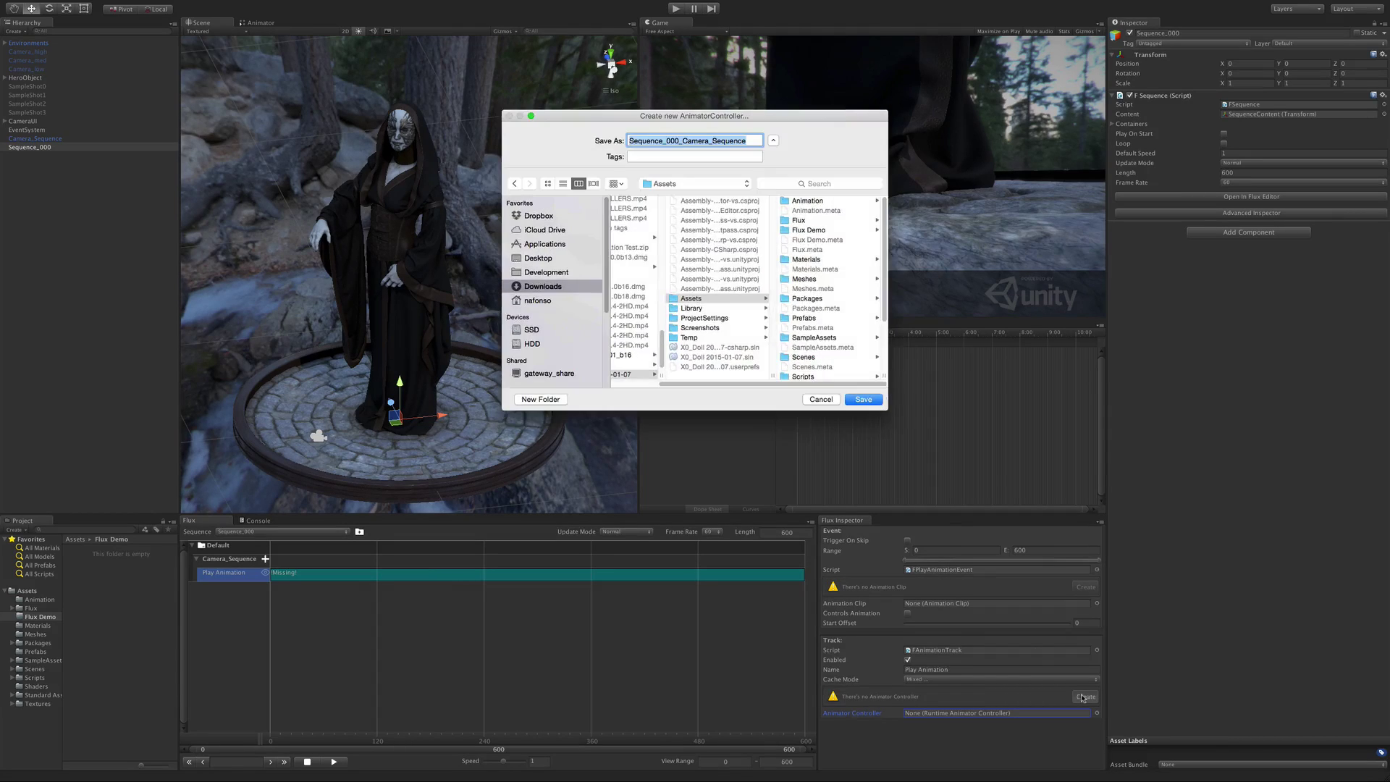
pyautogui.click(826, 232)
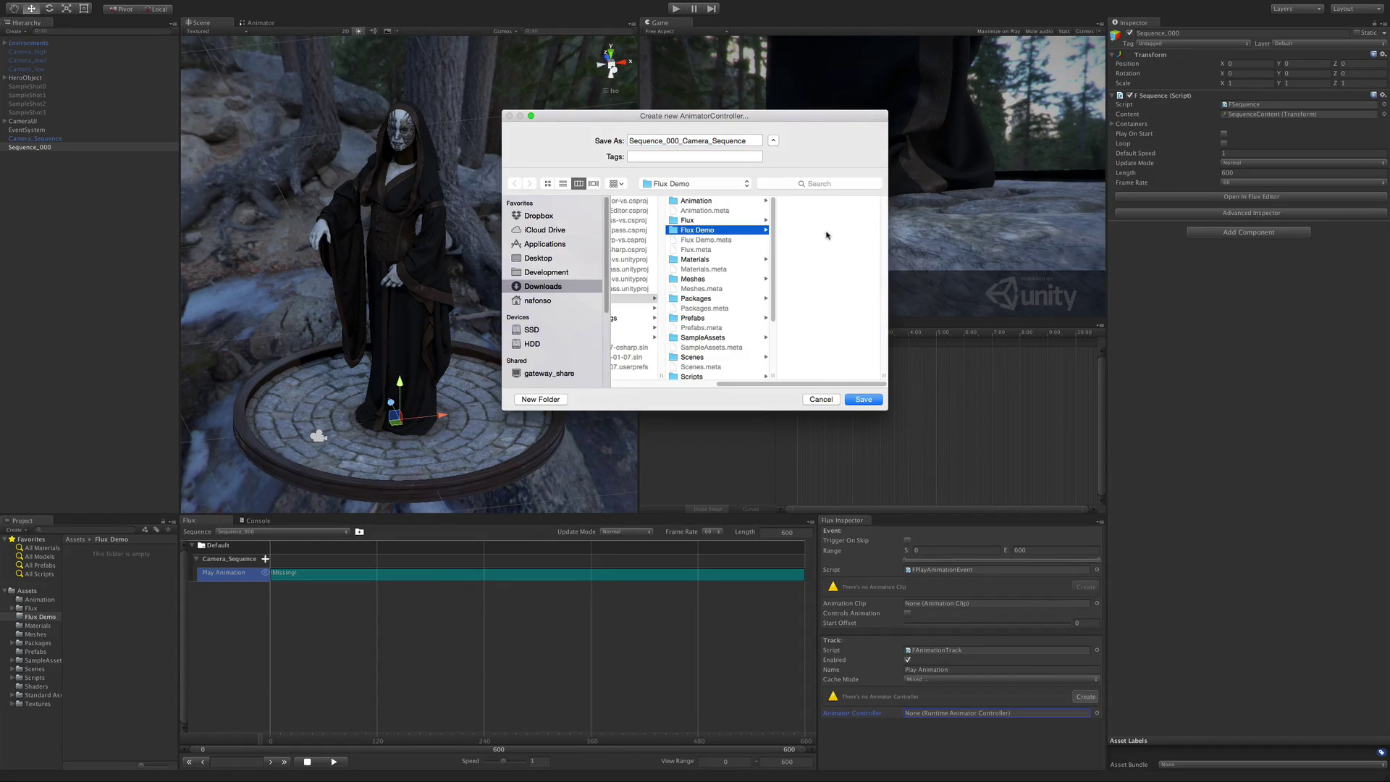
pyautogui.click(862, 399)
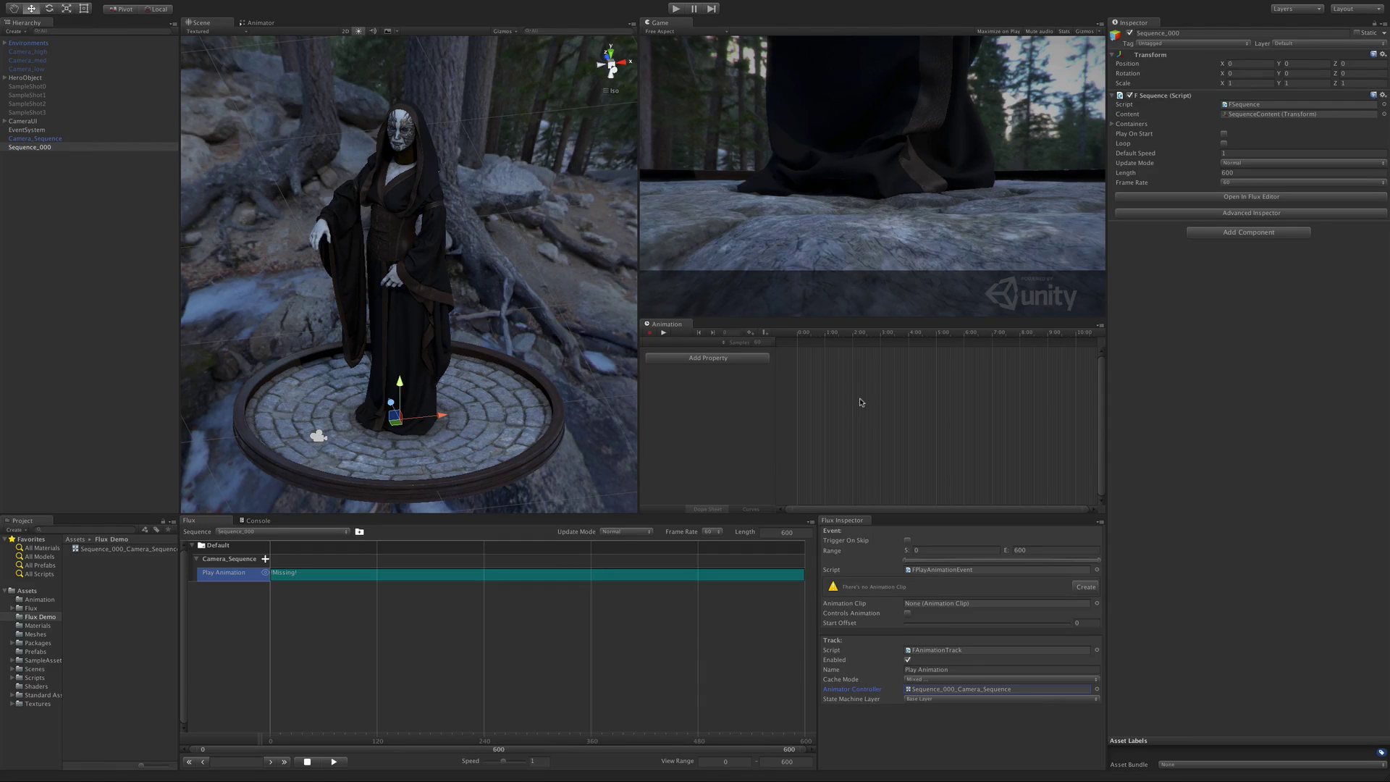
pyautogui.click(1084, 585)
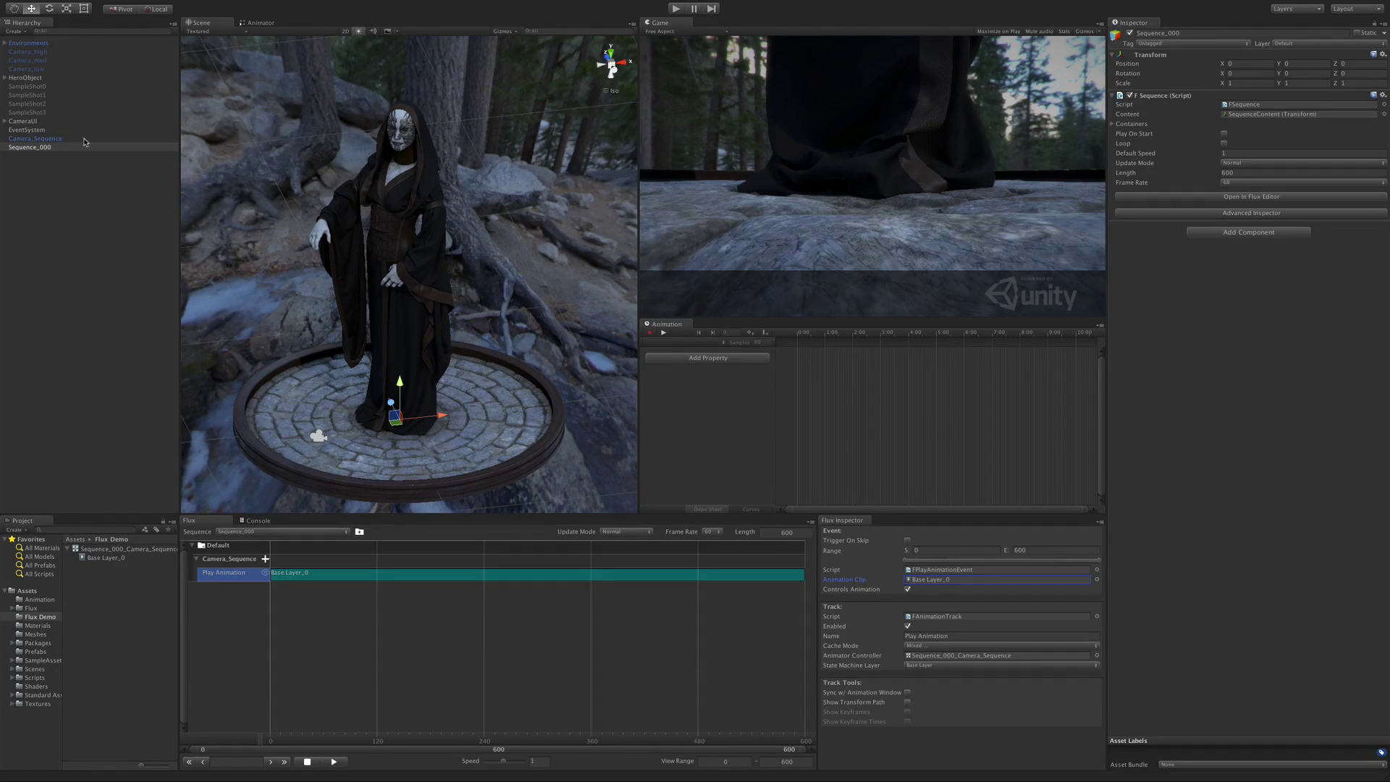
# Raise Camera_Sequence to a Y position of about 6.6 at frame 600 of its animation clip, and scrub back to the start
pyautogui.click(84, 139)
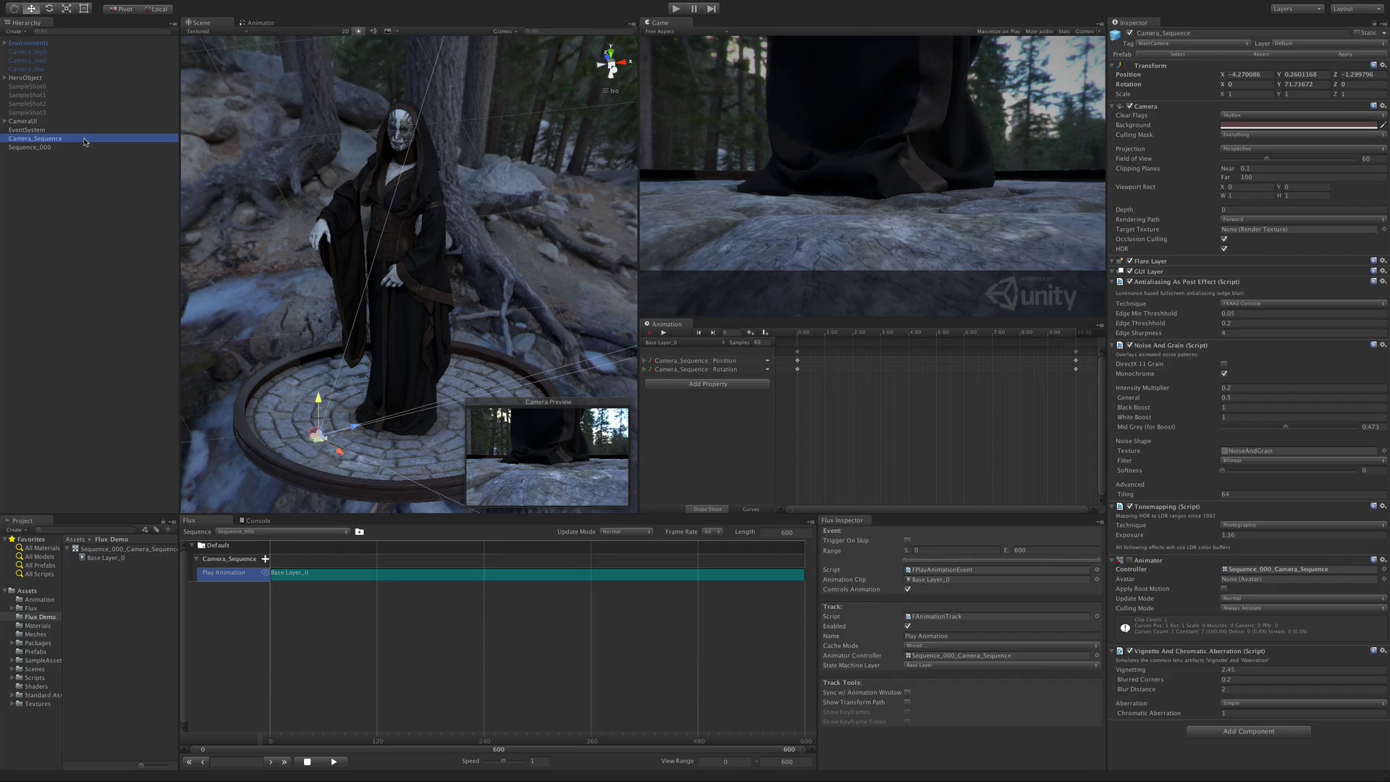
pyautogui.click(782, 335)
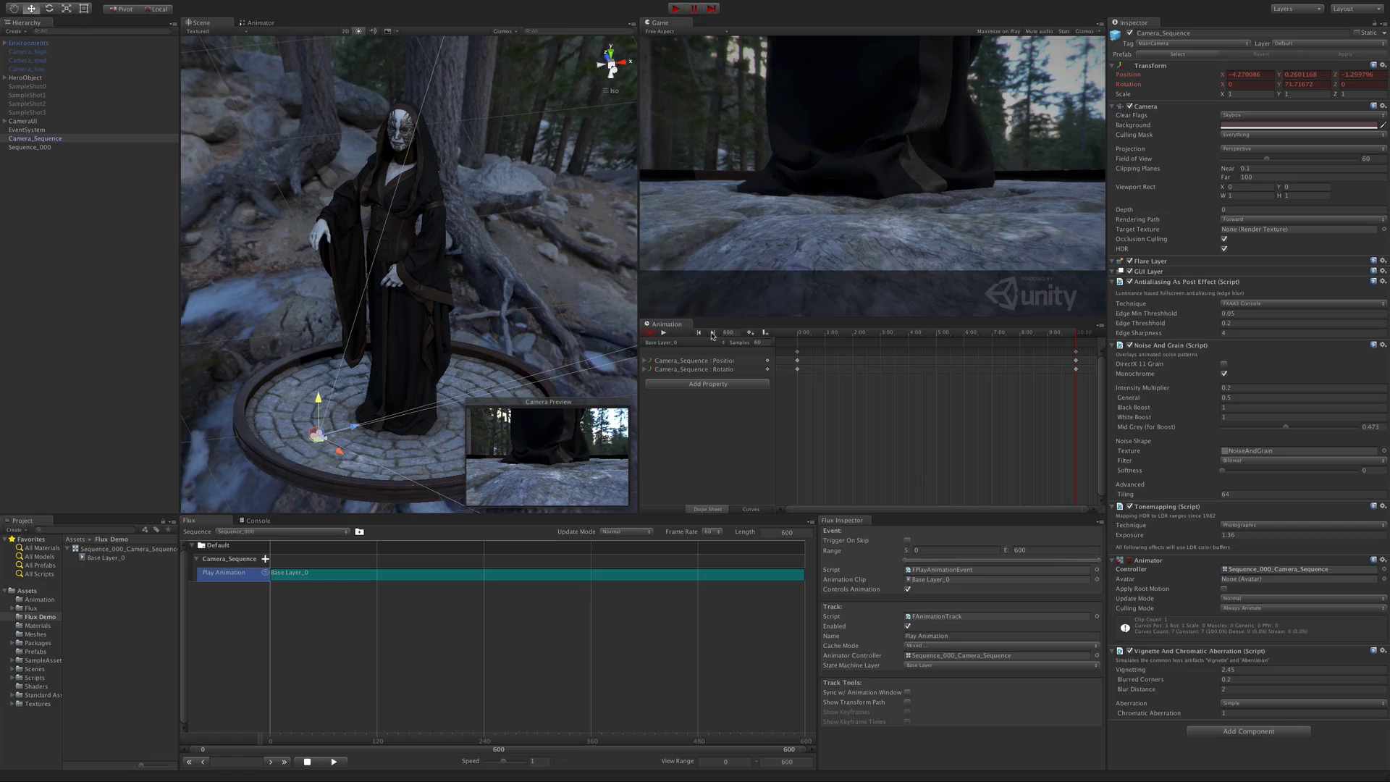
pyautogui.moveTo(320, 399); pyautogui.dragTo(319, 269)
pyautogui.moveTo(1075, 332); pyautogui.dragTo(755, 330)
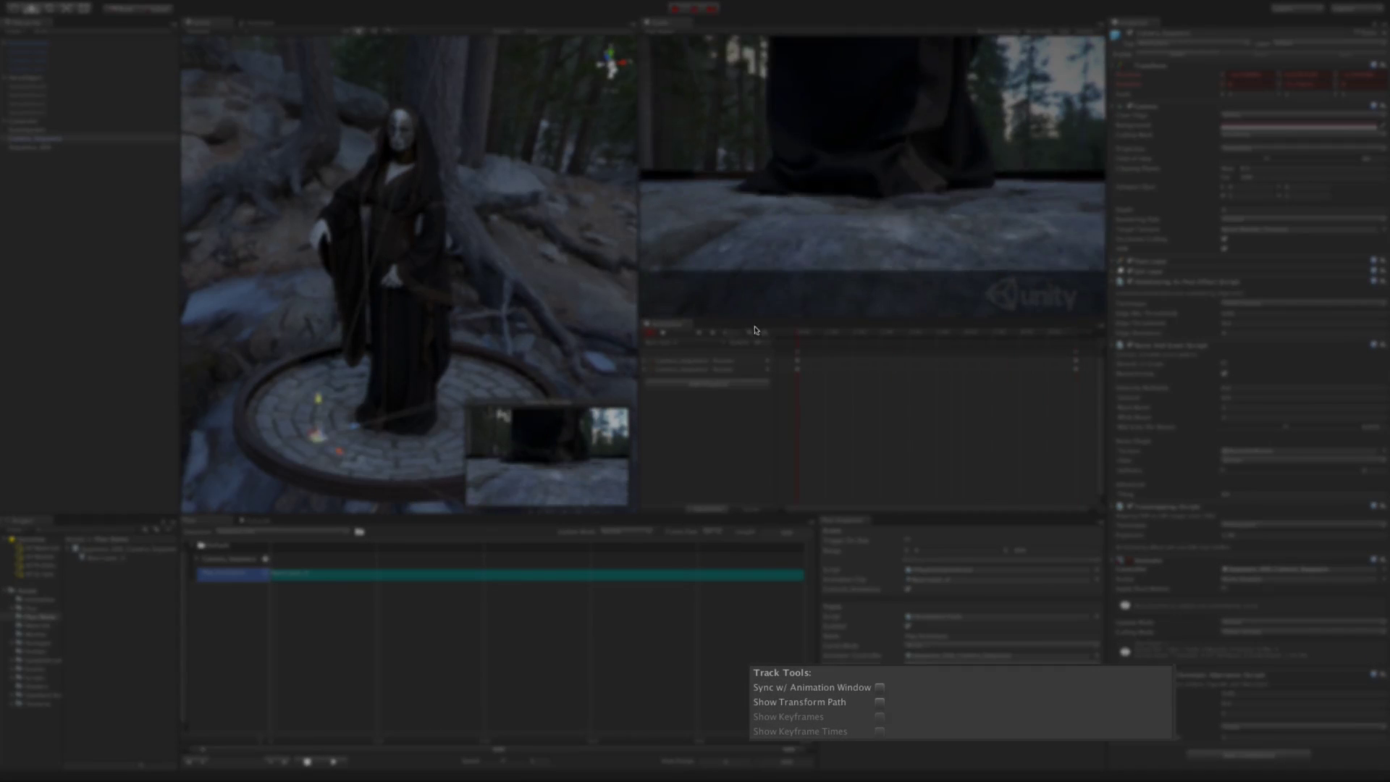
# Scrub the Flux timeline and the Animation window separately to compare their current frames without synchronisation
pyautogui.click(654, 336)
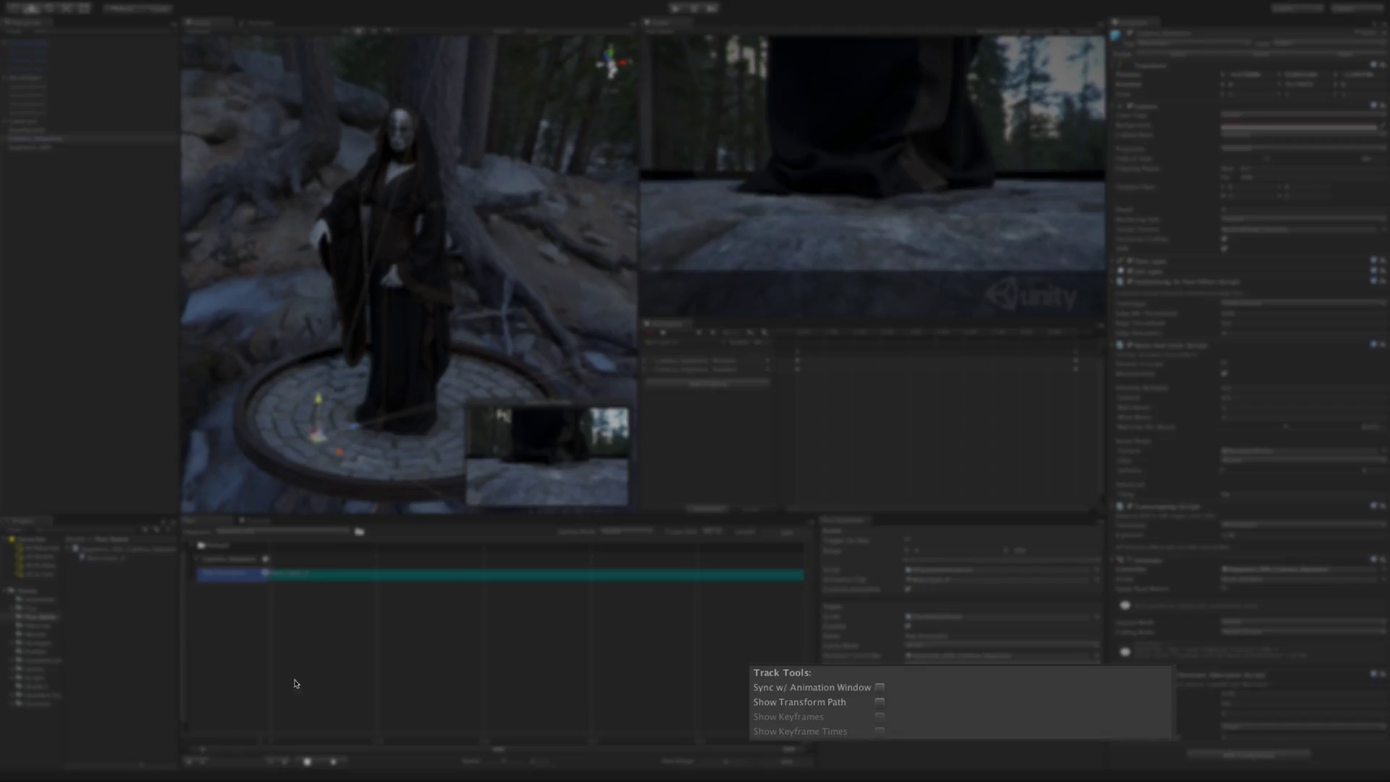
pyautogui.moveTo(278, 740); pyautogui.dragTo(620, 675)
pyautogui.moveTo(845, 333)
pyautogui.mouseDown()
pyautogui.moveTo(1002, 349)
pyautogui.moveTo(806, 335)
pyautogui.moveTo(871, 335)
pyautogui.mouseUp()
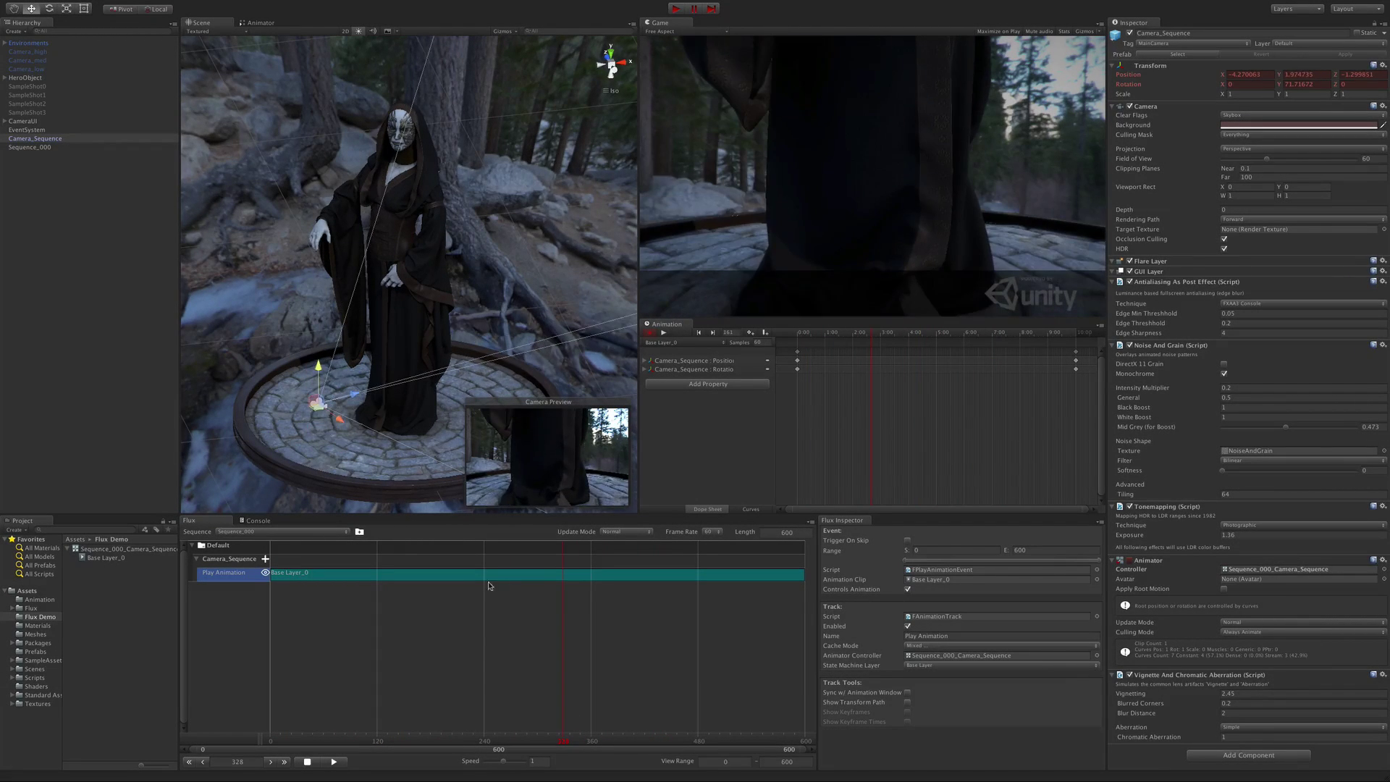
pyautogui.click(479, 738)
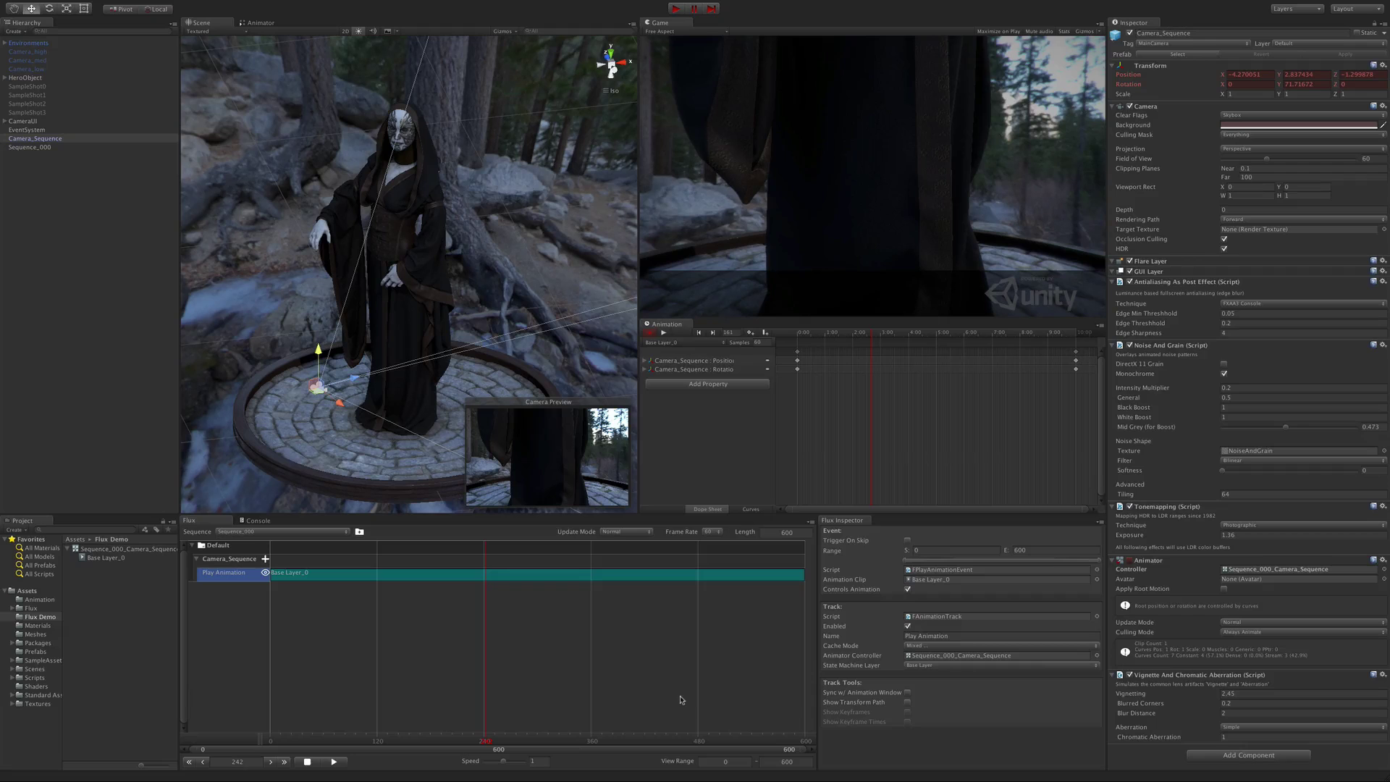
# Enable Sync w/ Animation Window and Show Transform Path for the Play Animation track, scrubbing both timelines to check them
pyautogui.click(908, 693)
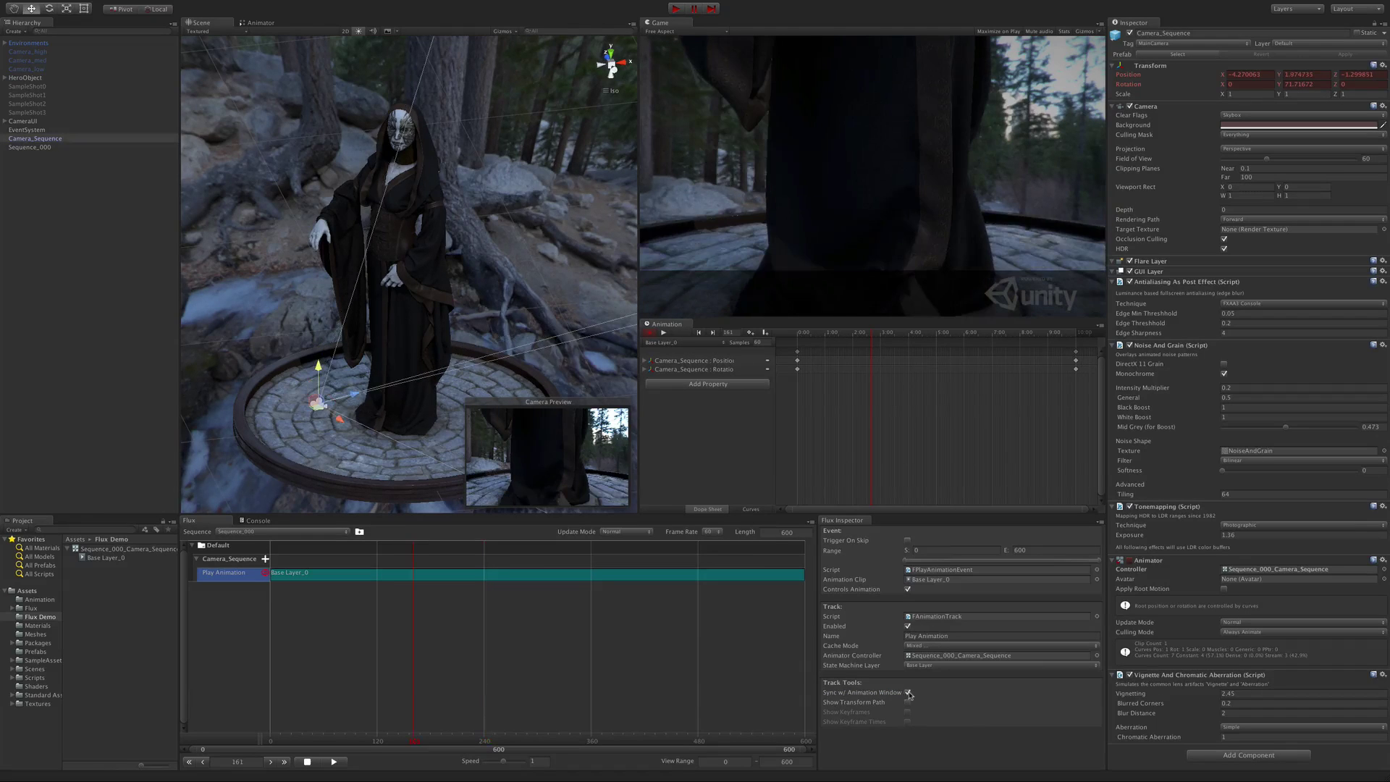
pyautogui.moveTo(464, 750); pyautogui.dragTo(453, 724)
pyautogui.moveTo(914, 335); pyautogui.dragTo(834, 339)
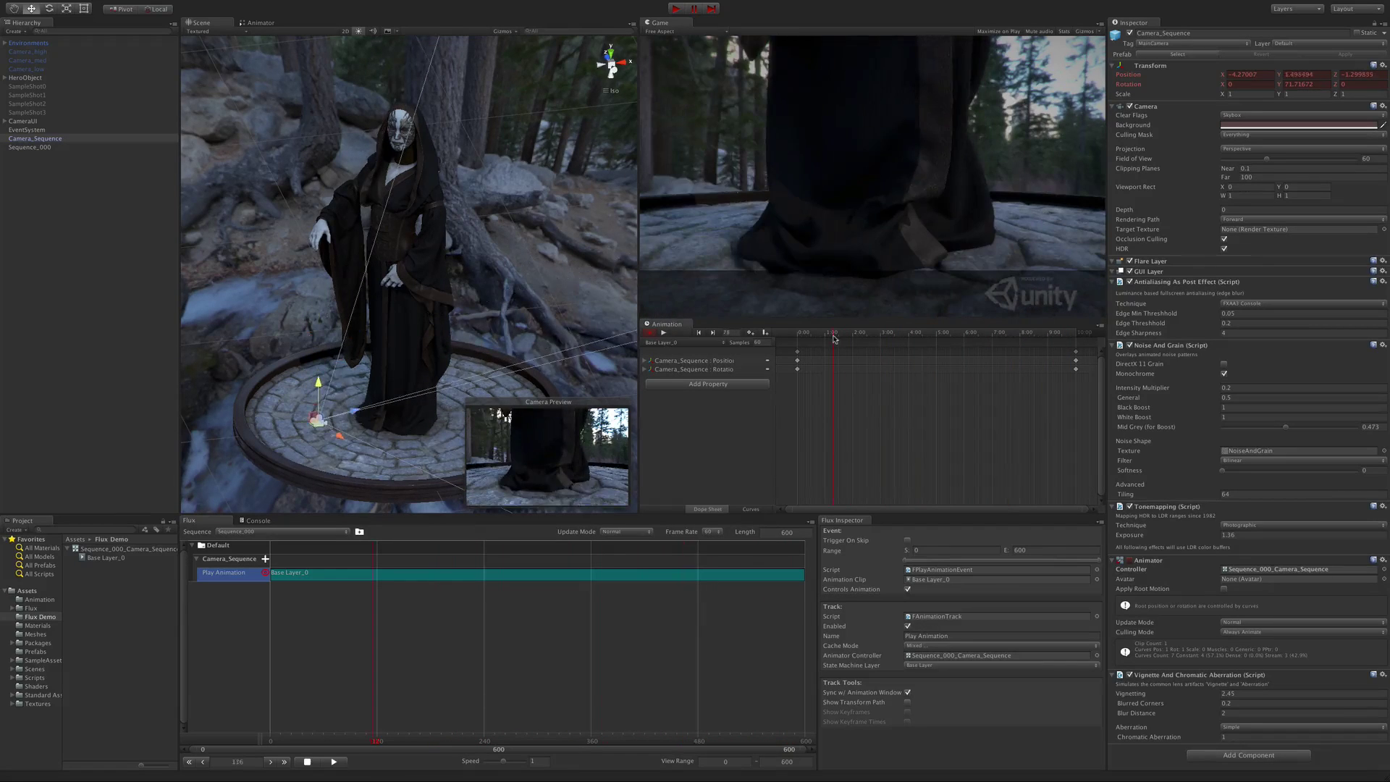
pyautogui.click(908, 702)
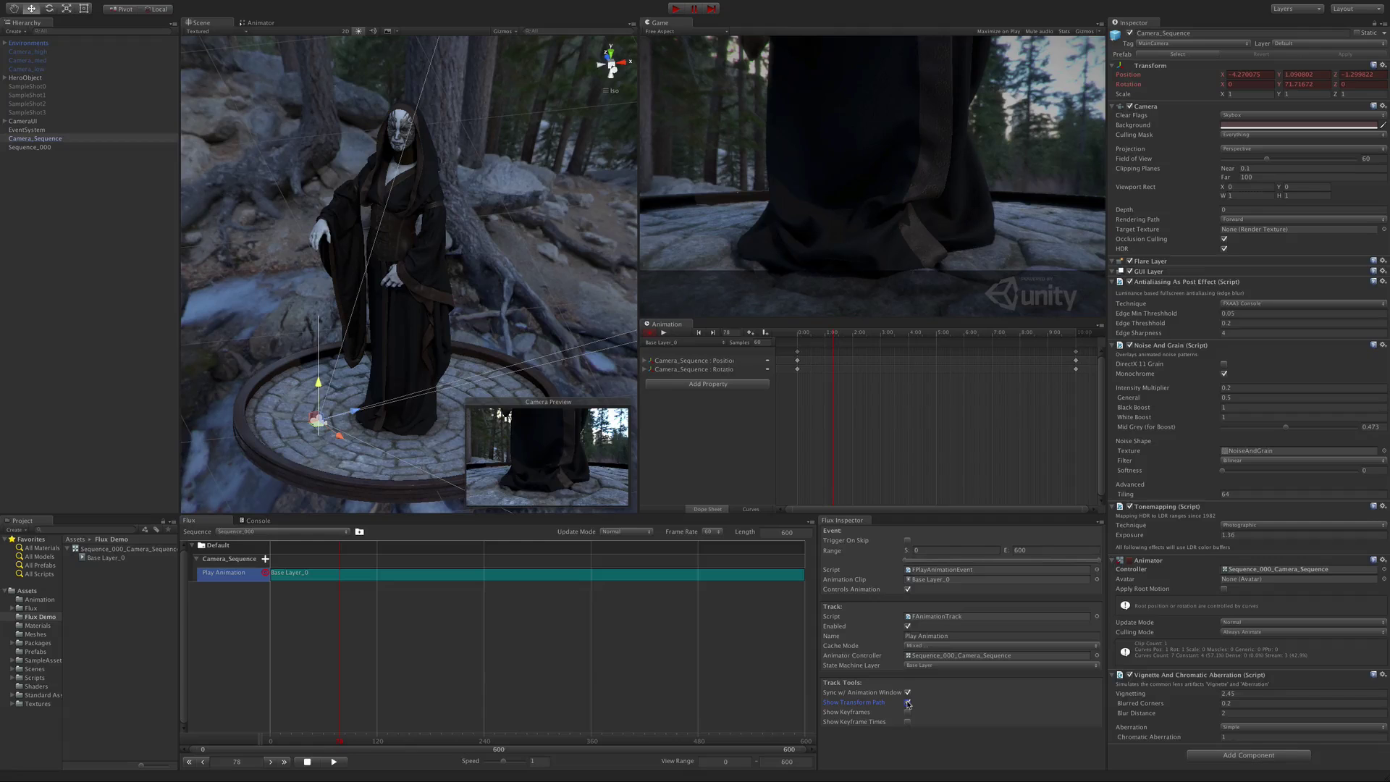
pyautogui.moveTo(850, 332); pyautogui.dragTo(1045, 348)
# At the last keyframe, frame 600, move the camera up beside the character's masked face and scrub the end of the motion
pyautogui.click(714, 332)
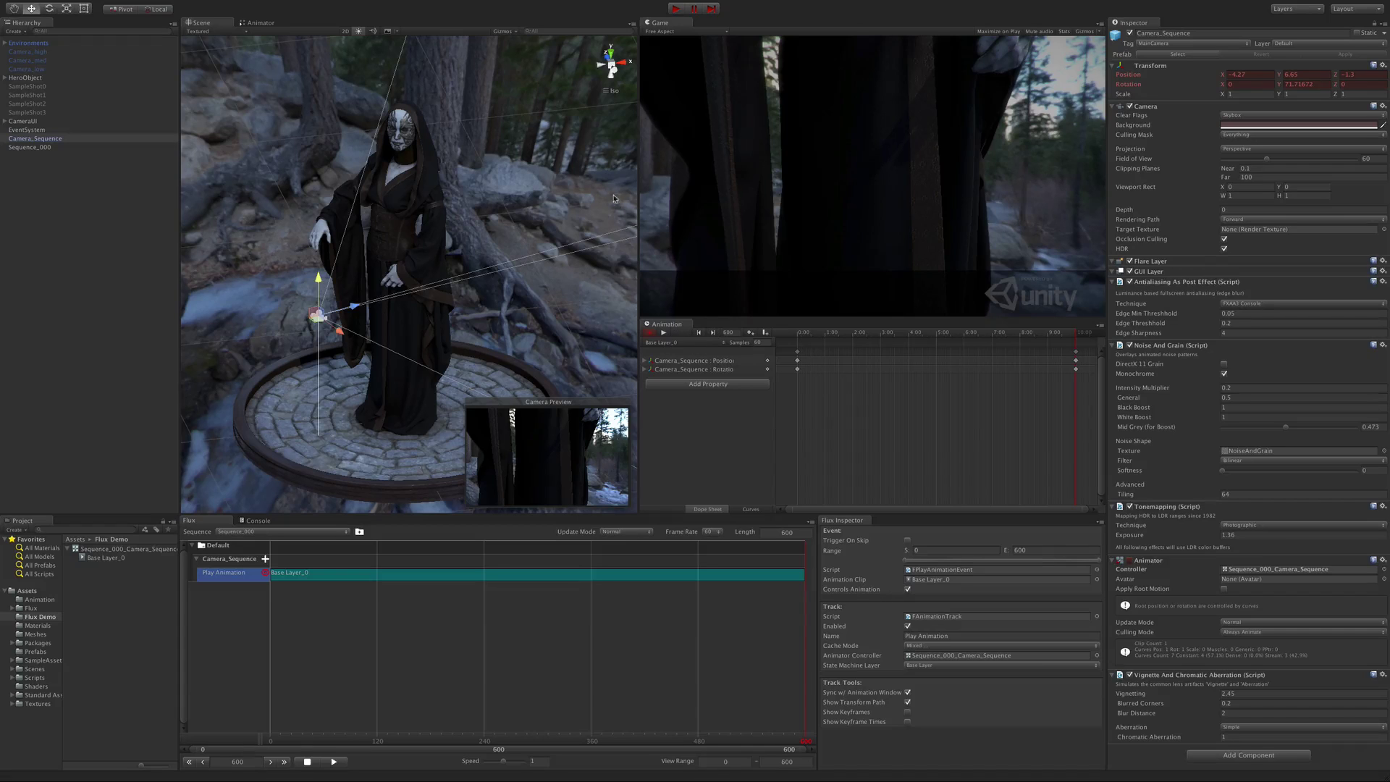
pyautogui.moveTo(321, 281); pyautogui.dragTo(407, 137)
pyautogui.moveTo(363, 97); pyautogui.dragTo(363, 102)
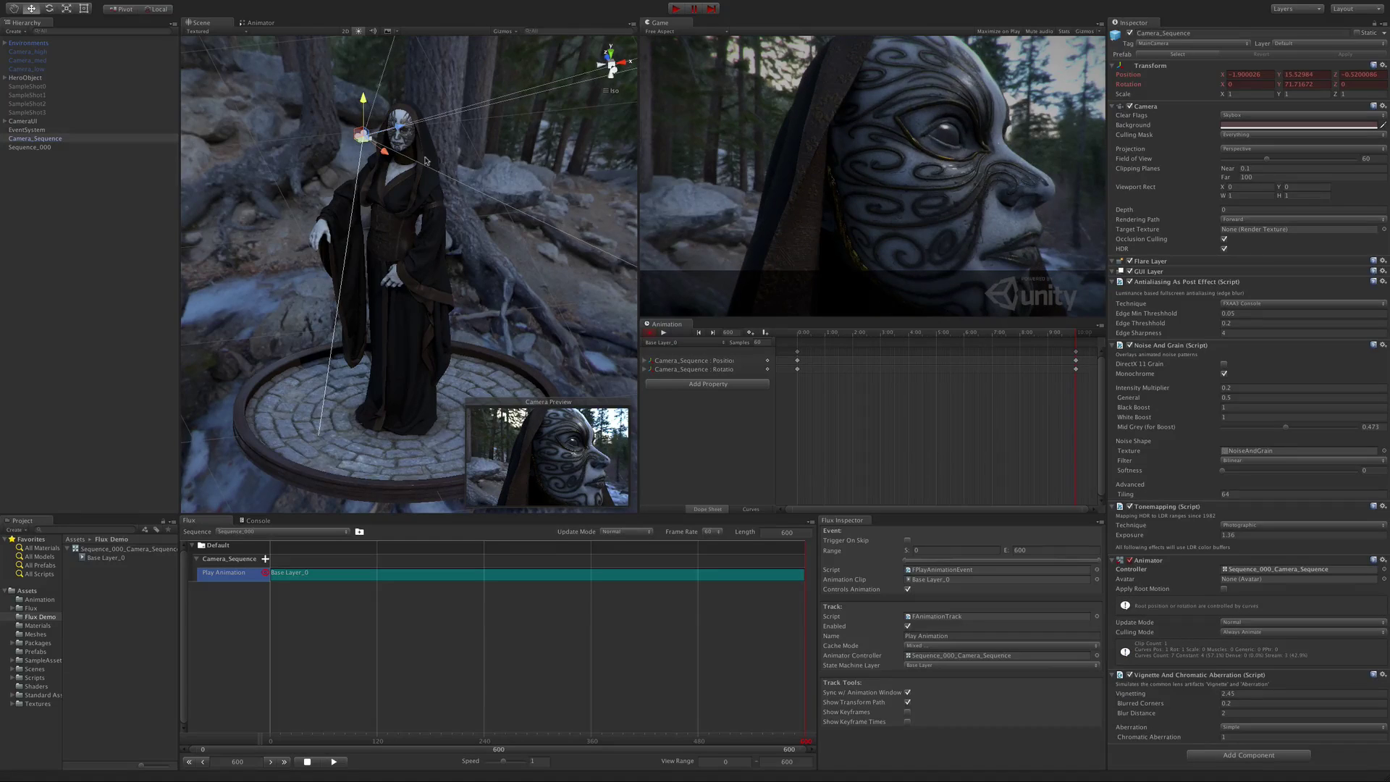
pyautogui.moveTo(1017, 332); pyautogui.dragTo(1067, 355)
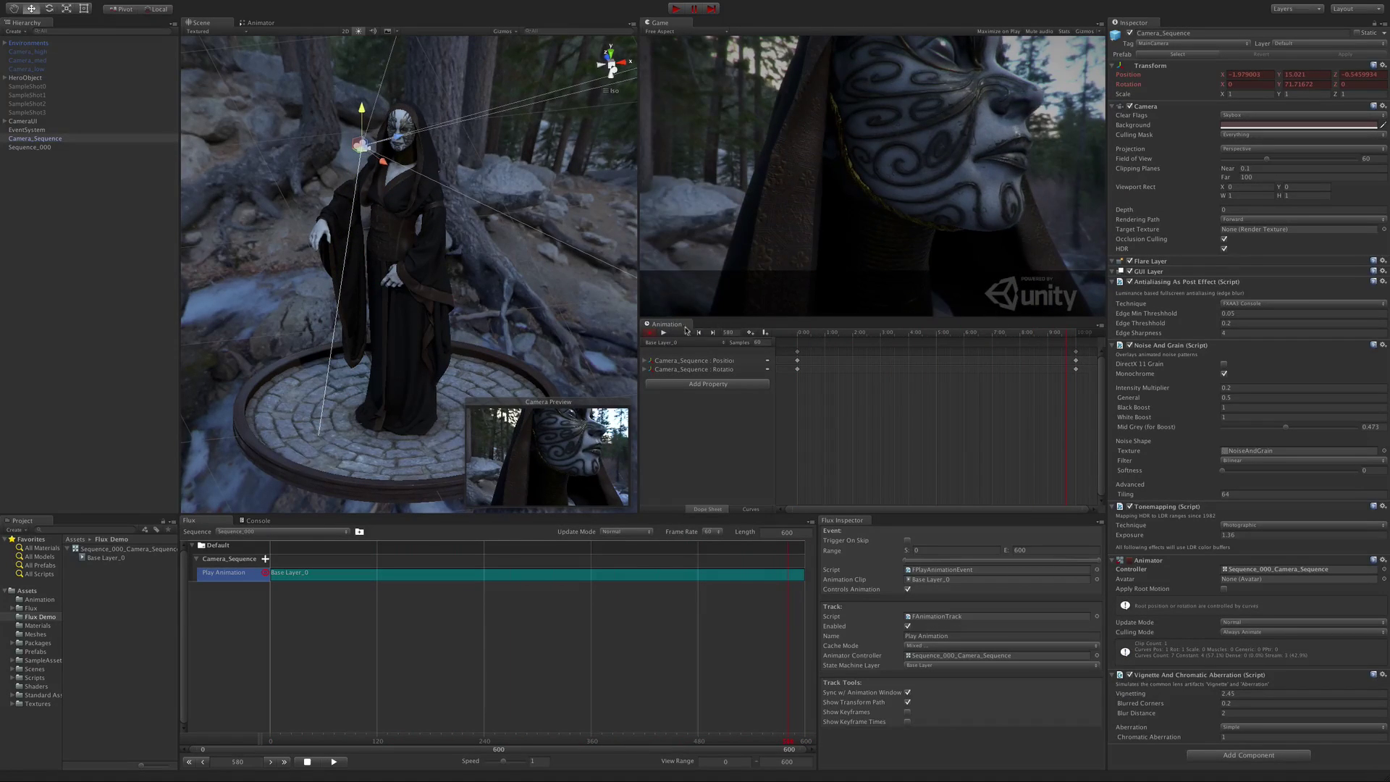
# From the top view, at frame 300, move the camera to the far side of the character and rotate it to about -110° on Y
pyautogui.click(611, 52)
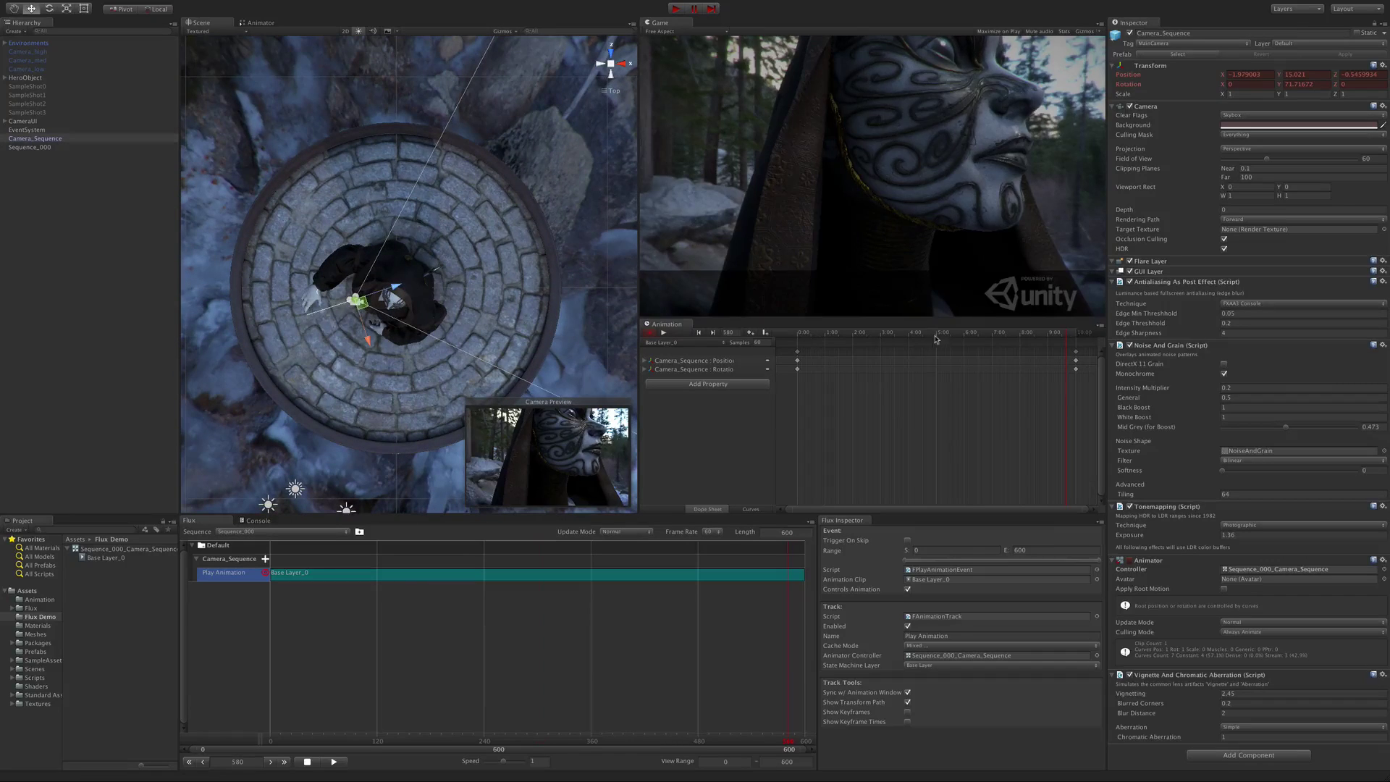
pyautogui.click(935, 339)
pyautogui.moveTo(385, 295); pyautogui.dragTo(797, 288)
pyautogui.press('e')
pyautogui.press('w')
pyautogui.moveTo(428, 278); pyautogui.dragTo(494, 310)
pyautogui.press('e')
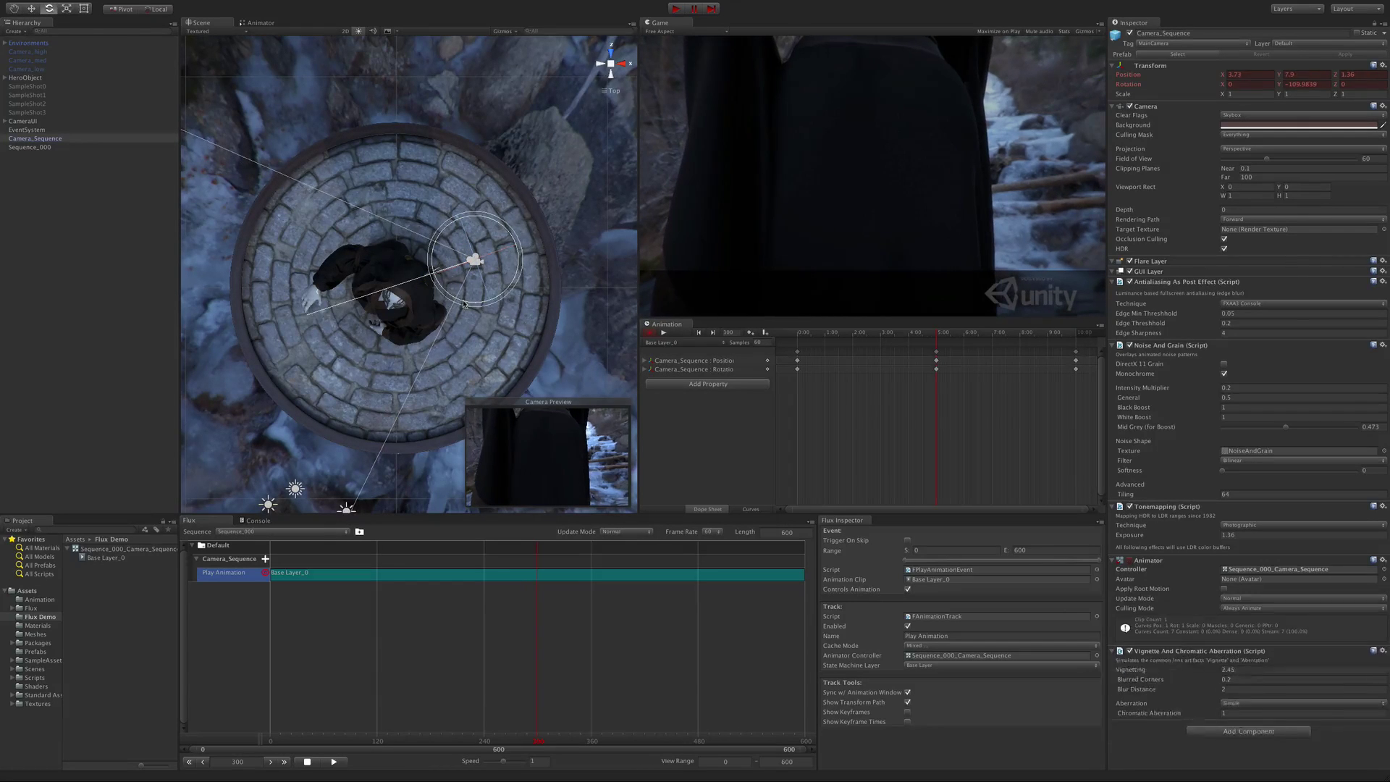
# At frame 150, move the camera outward on the path between the first two keyframes and rotate it to face the character
pyautogui.press('w')
pyautogui.moveTo(933, 338); pyautogui.dragTo(867, 340)
pyautogui.moveTo(403, 286); pyautogui.dragTo(410, 255)
pyautogui.press('e')
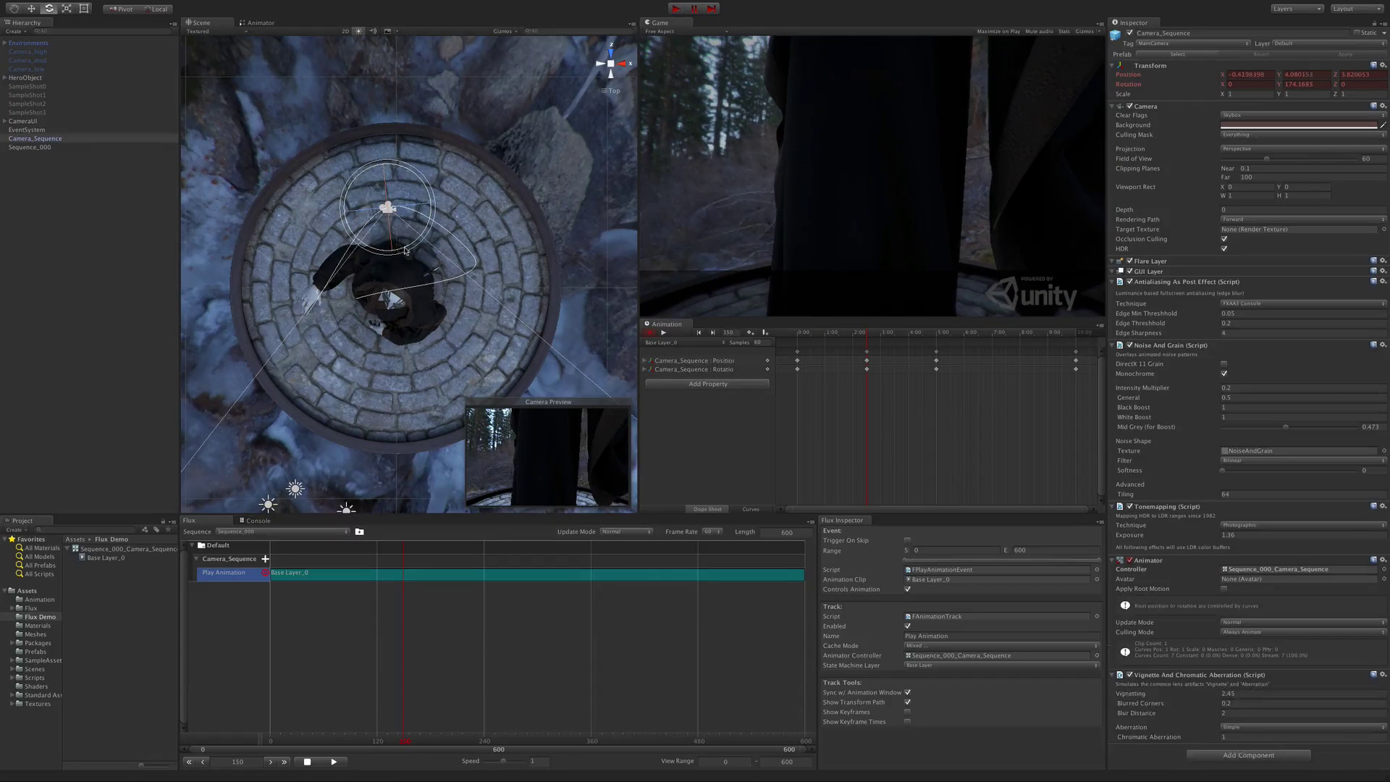
# At frame 450, move the camera outward from the character to round off the path and rotate it to face her
pyautogui.press('w')
pyautogui.moveTo(909, 339); pyautogui.dragTo(1006, 344)
pyautogui.moveTo(434, 327); pyautogui.dragTo(434, 394)
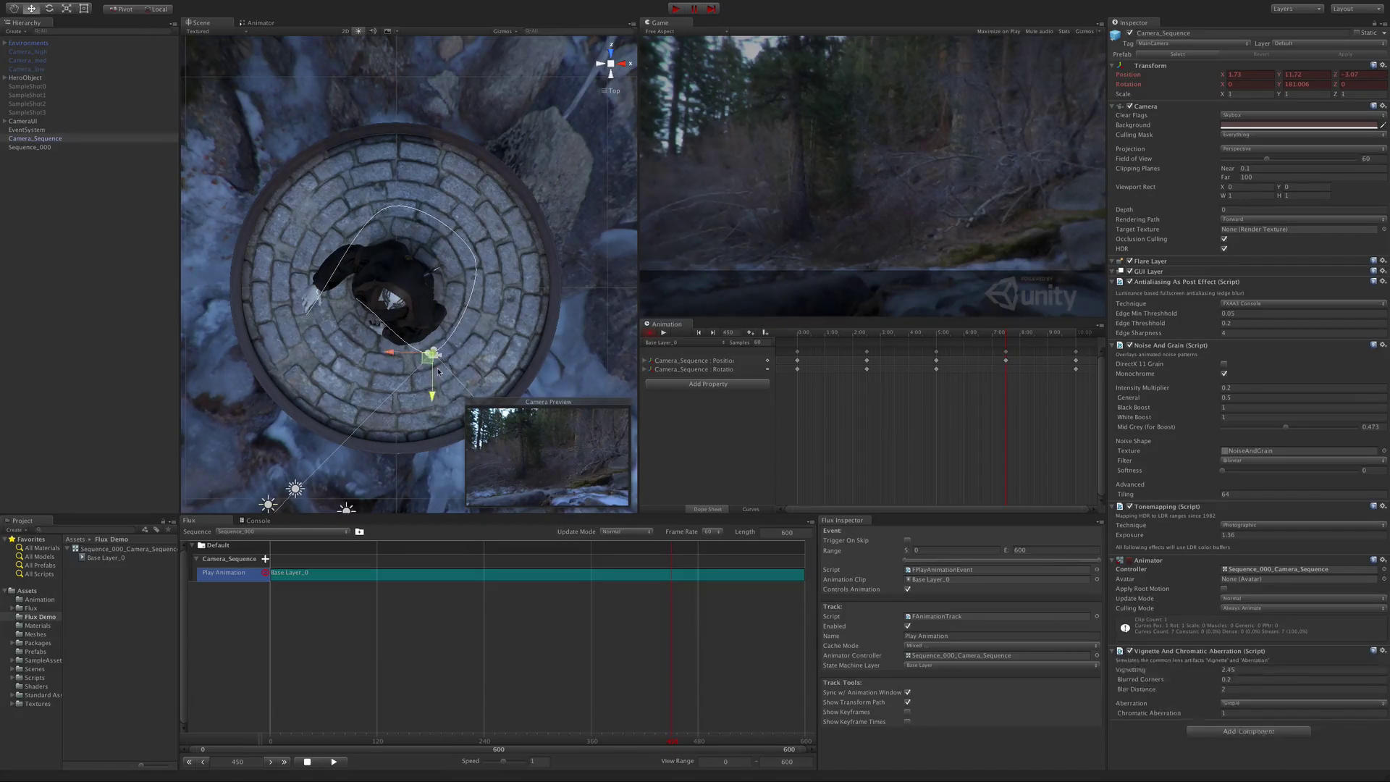
pyautogui.press('e')
pyautogui.moveTo(472, 333); pyautogui.dragTo(758, 424)
pyautogui.press('w')
pyautogui.moveTo(417, 317); pyautogui.dragTo(420, 322)
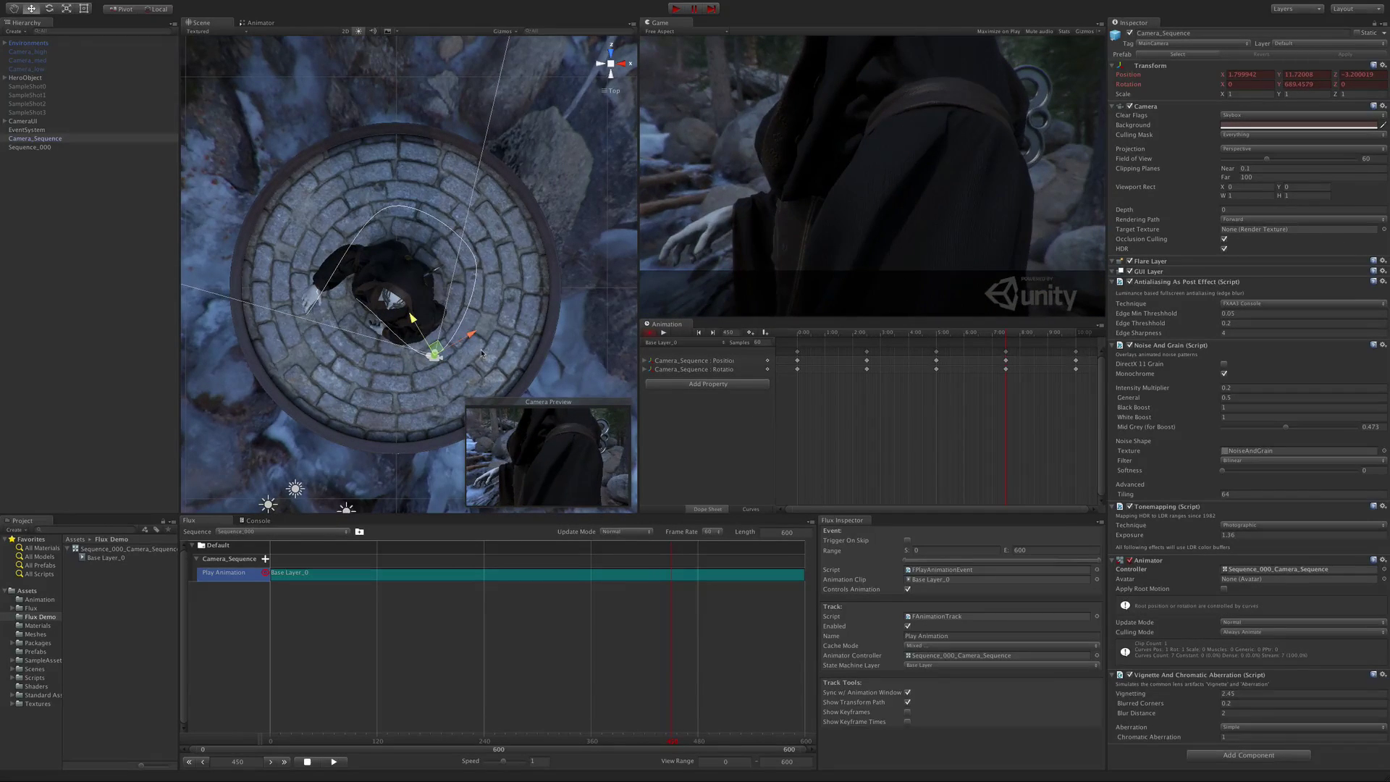
# Scrub the animation and examine the camera's path around the character from the right side and from above
pyautogui.moveTo(1003, 337); pyautogui.dragTo(905, 349)
pyautogui.click(624, 66)
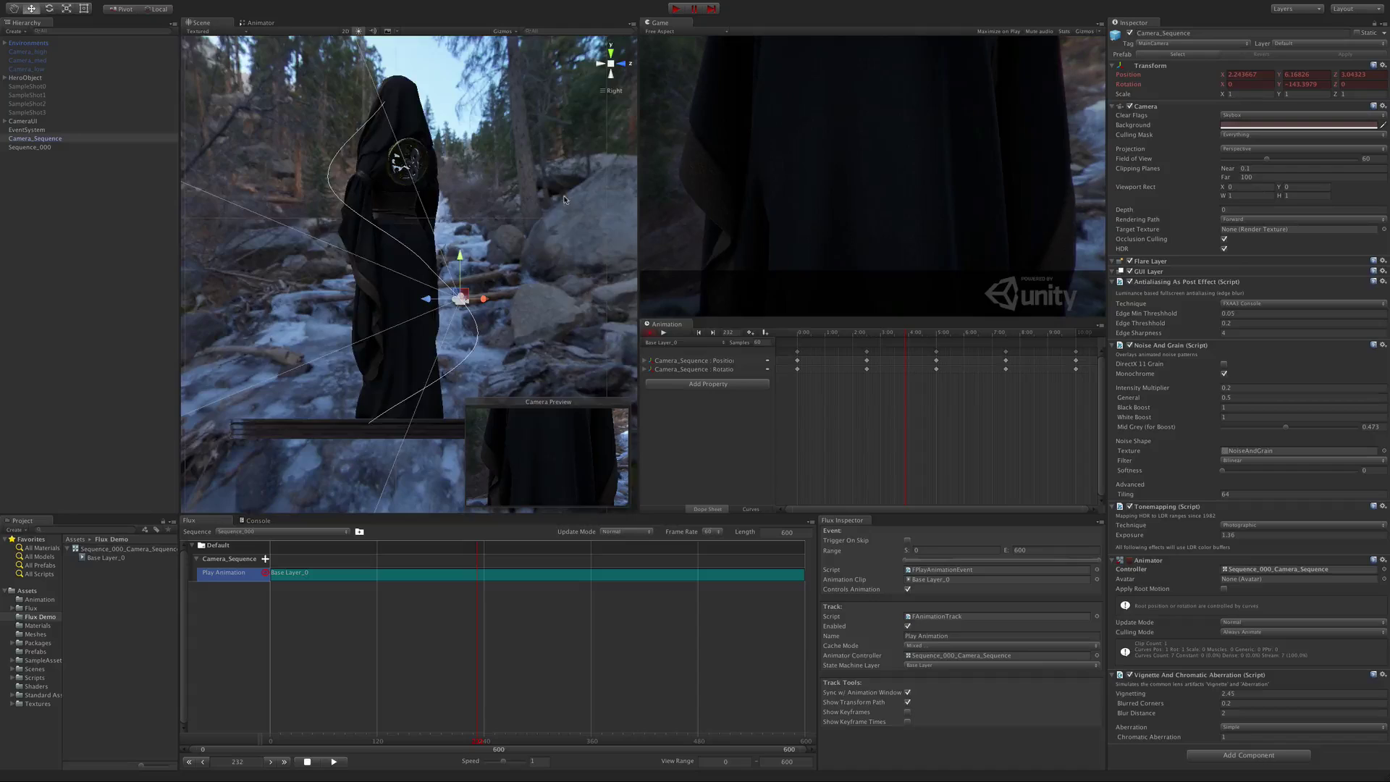
pyautogui.keyDown('alt'); pyautogui.moveTo(565, 206); pyautogui.dragTo(579, 272); pyautogui.keyUp('alt')
pyautogui.click(613, 53)
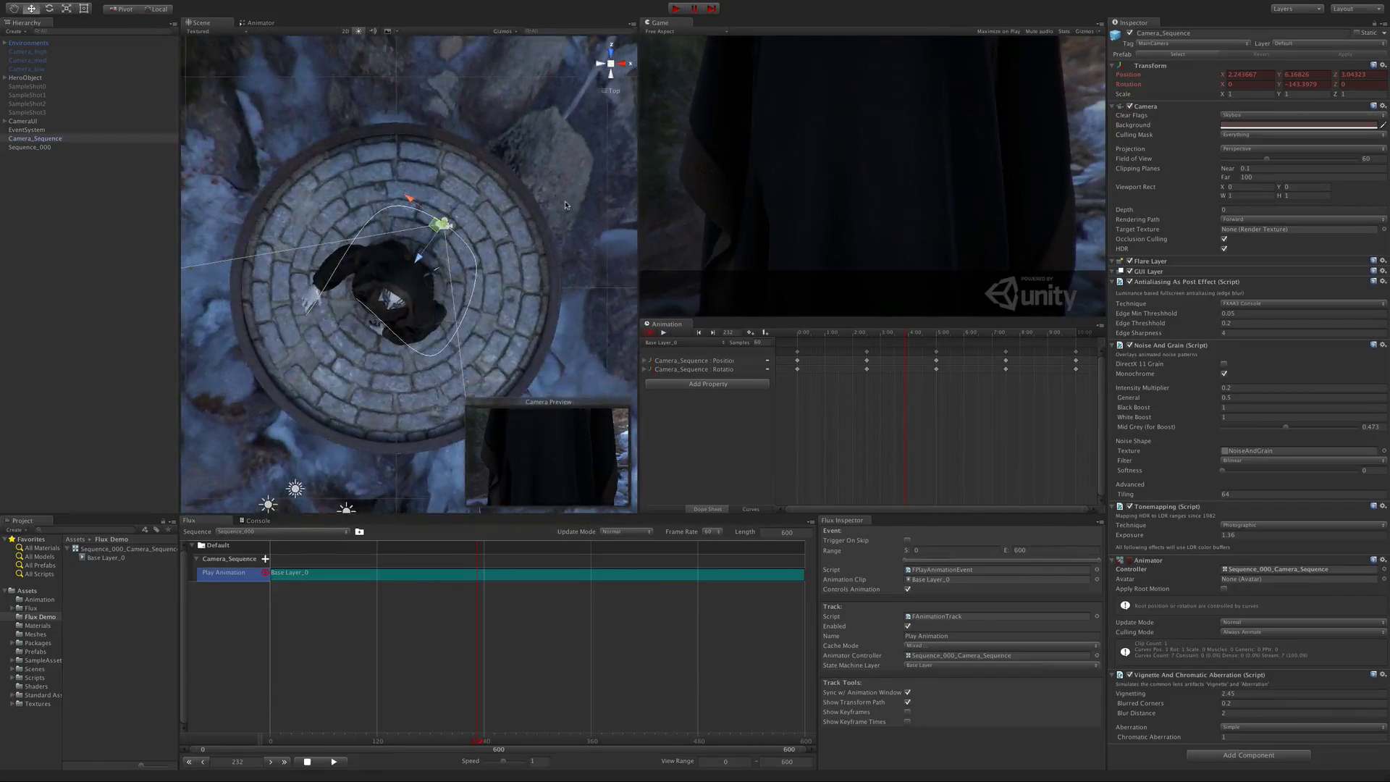
# Expand the camera's Position property and display the Position.x animation curve
pyautogui.click(644, 360)
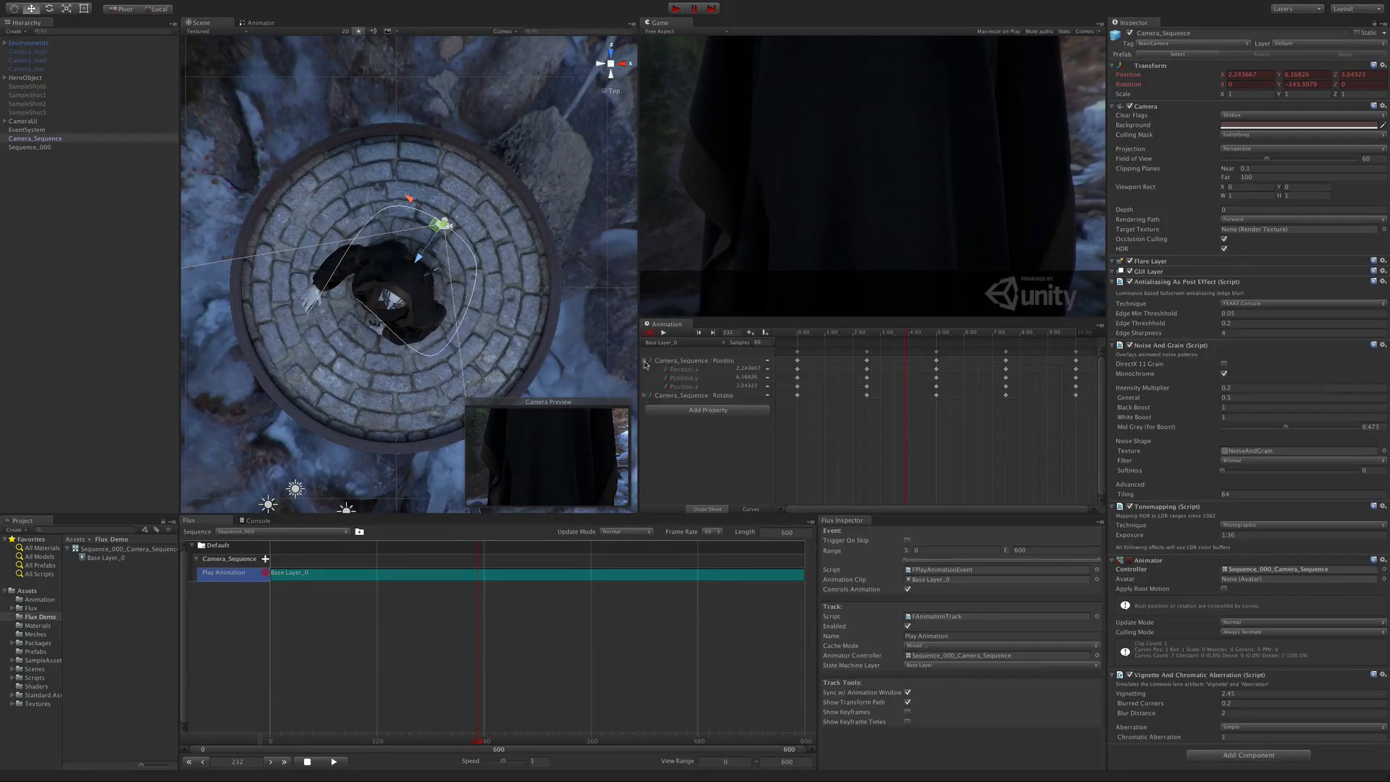
pyautogui.click(751, 509)
pyautogui.click(719, 370)
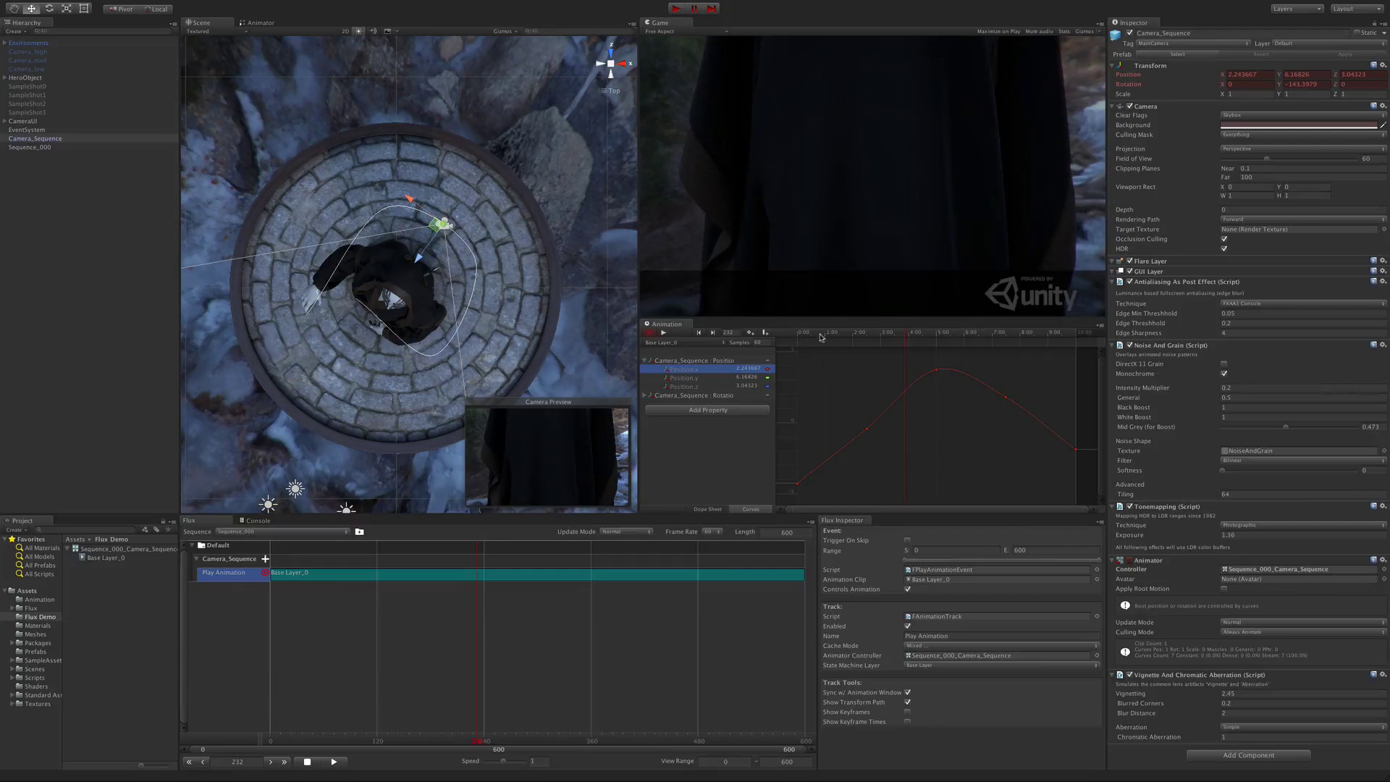
# Set the first key of the Position.x curve, at frame 0, to Flat
pyautogui.click(797, 335)
pyautogui.click(797, 483)
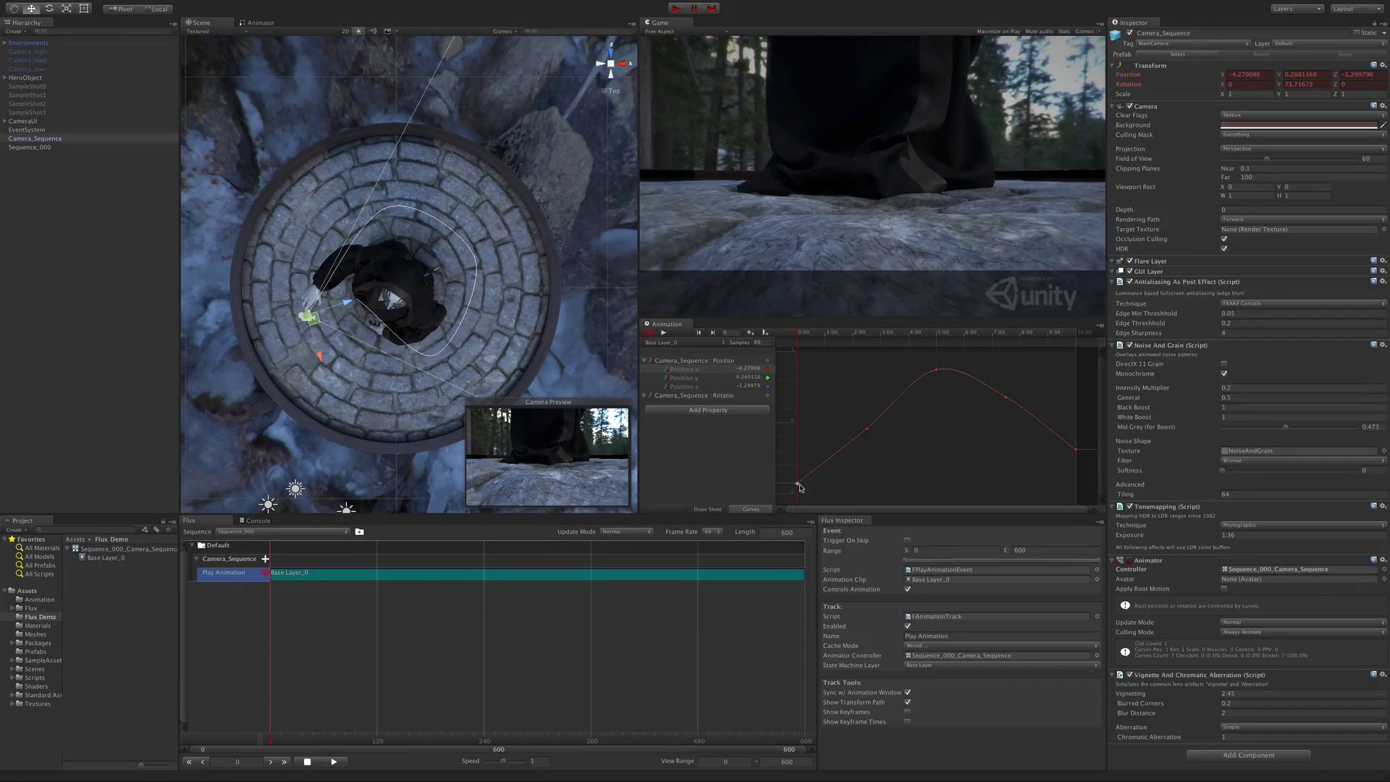
pyautogui.rightClick(799, 485)
pyautogui.click(797, 483)
pyautogui.rightClick(797, 483)
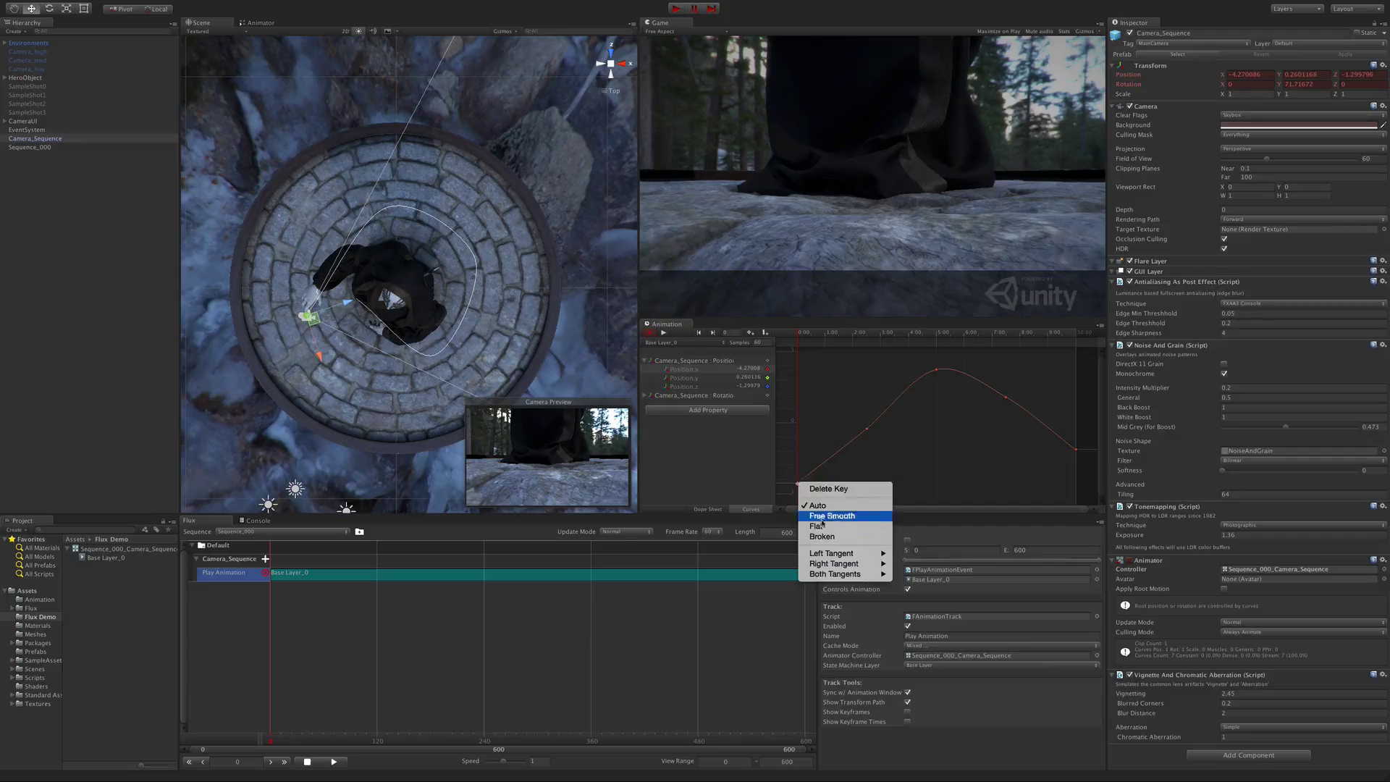
pyautogui.click(822, 525)
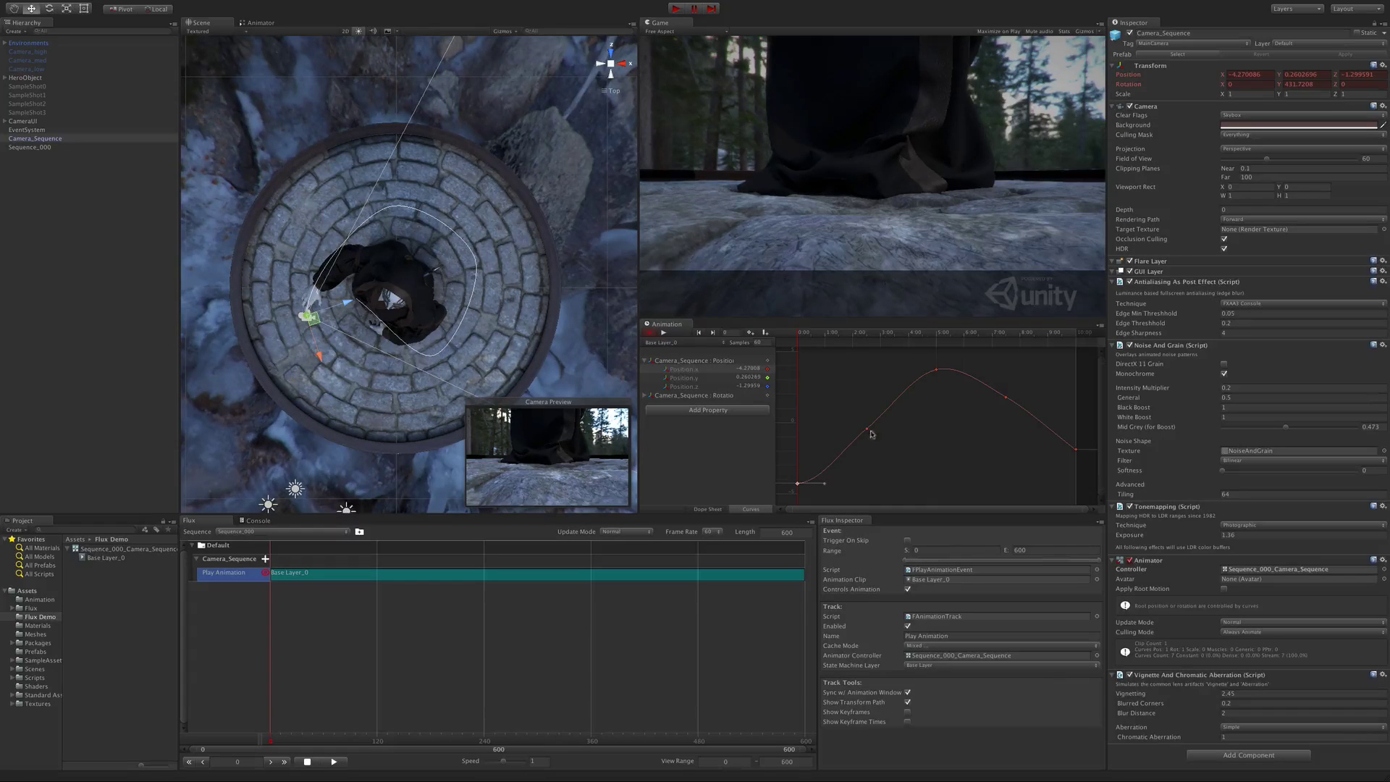
# Set the last key of the Position.x curve, at frame 600, to a flat tangent and scrub the end of the camera motion
pyautogui.moveTo(915, 356); pyautogui.dragTo(960, 397)
pyautogui.moveTo(814, 336); pyautogui.dragTo(1070, 428)
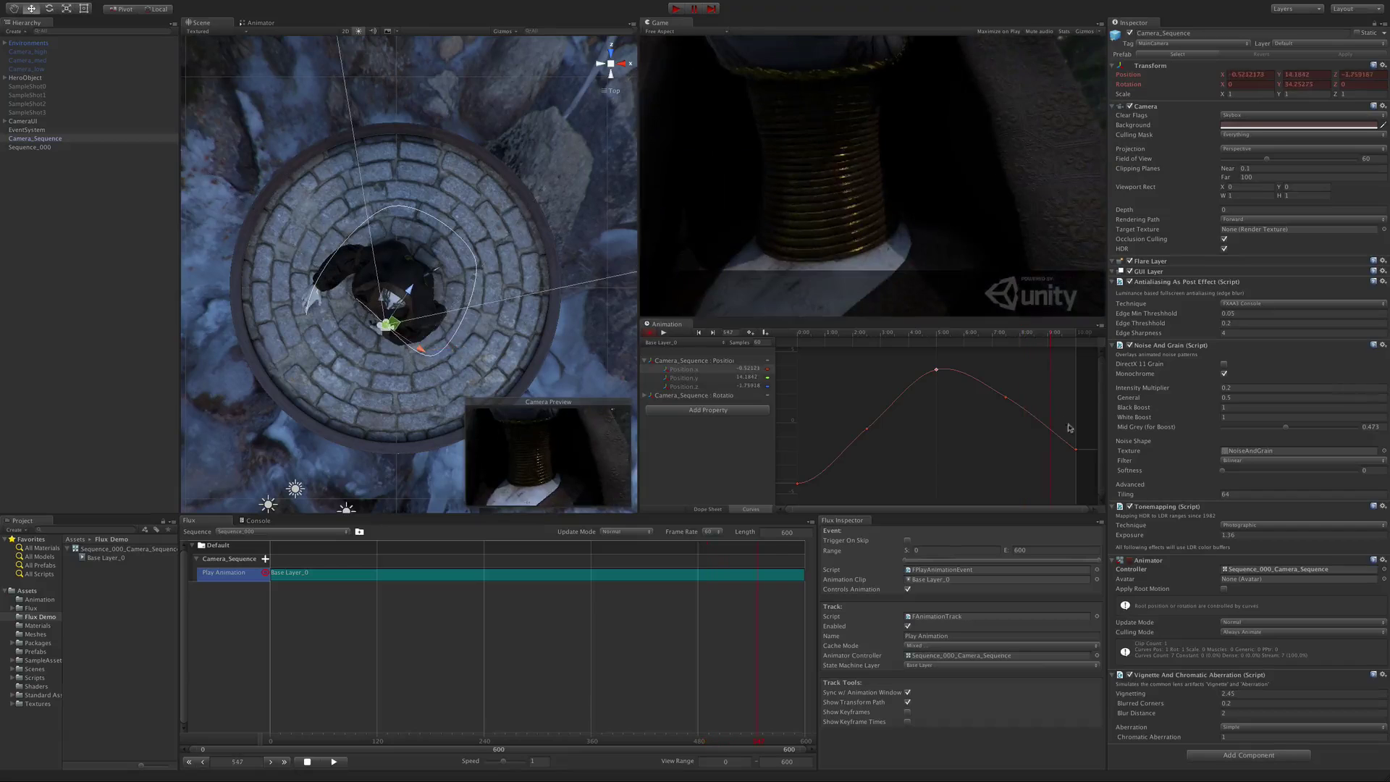
pyautogui.rightClick(1076, 452)
pyautogui.click(1104, 488)
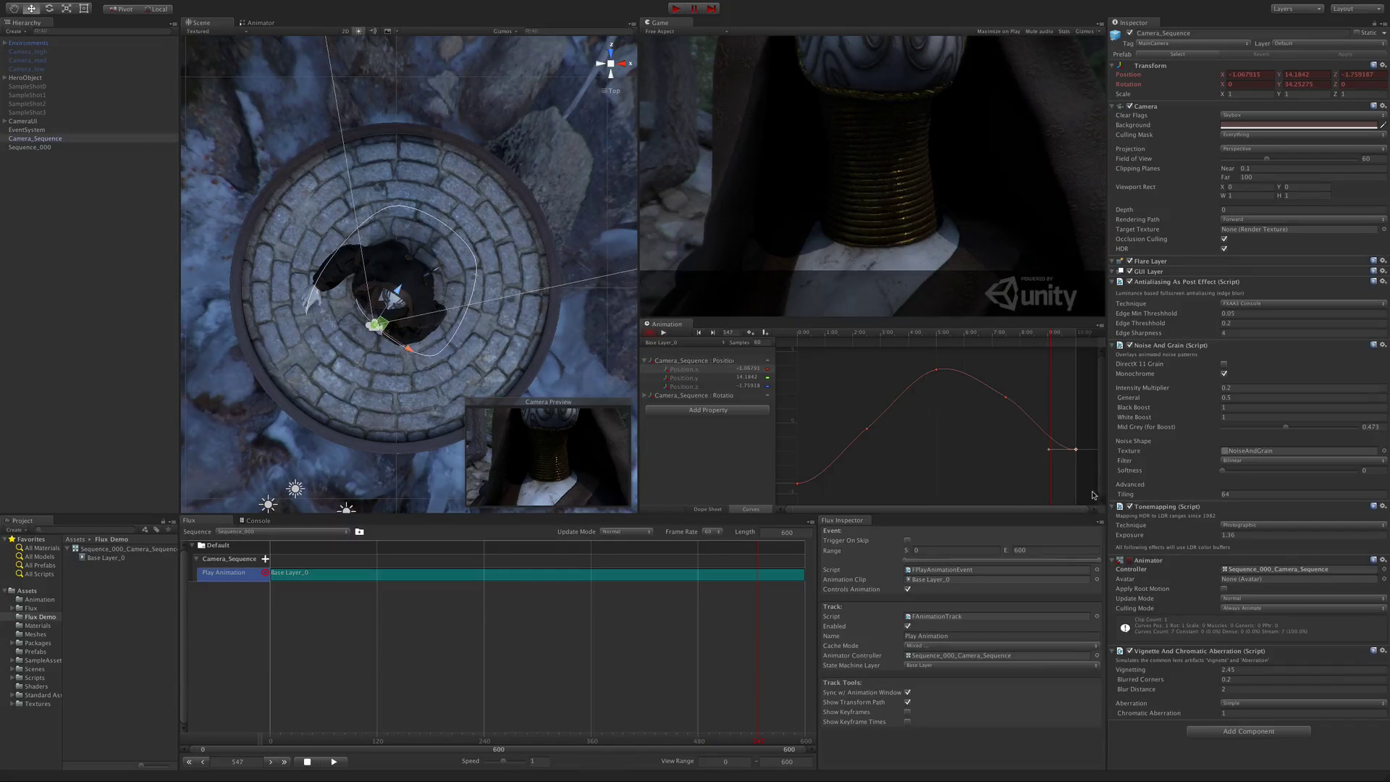
pyautogui.moveTo(1054, 336); pyautogui.dragTo(1027, 336)
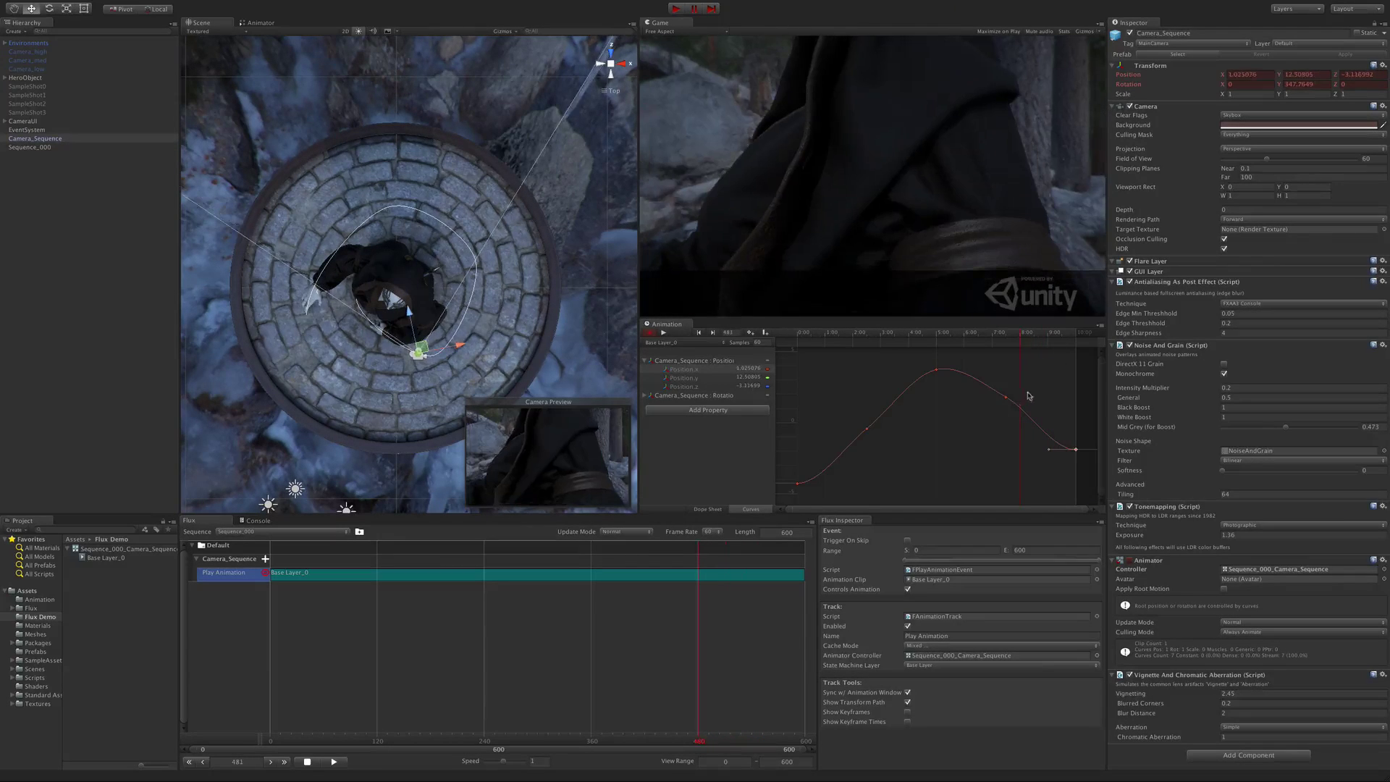
# Set the fourth key of the Position.x curve to Free Smooth and slightly adjust its tangent
pyautogui.click(1006, 398)
pyautogui.rightClick(1007, 399)
pyautogui.click(1029, 419)
pyautogui.moveTo(1028, 413); pyautogui.dragTo(1026, 416)
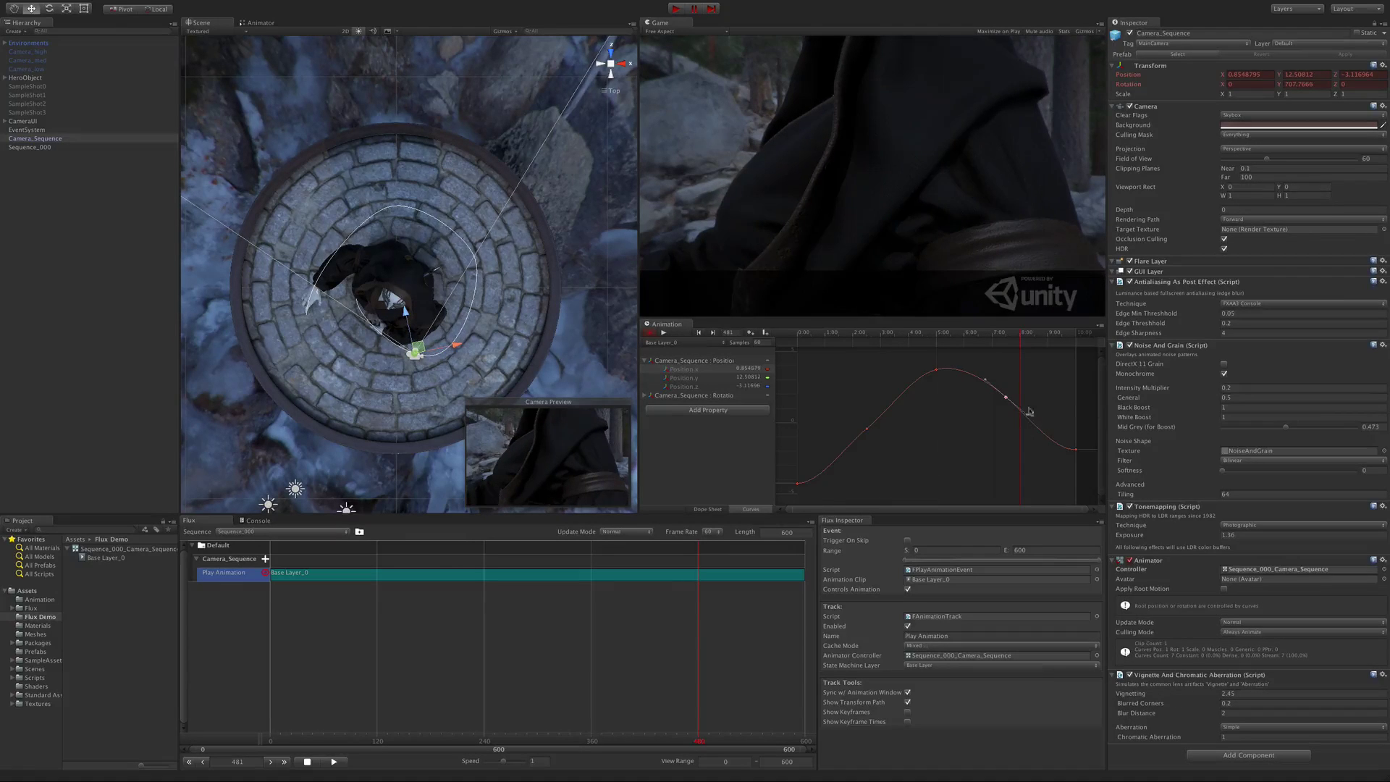
# Scrub back to the second key of the Position.x curve and set that key to Free Smooth
pyautogui.moveTo(1019, 339); pyautogui.dragTo(865, 355)
pyautogui.click(866, 429)
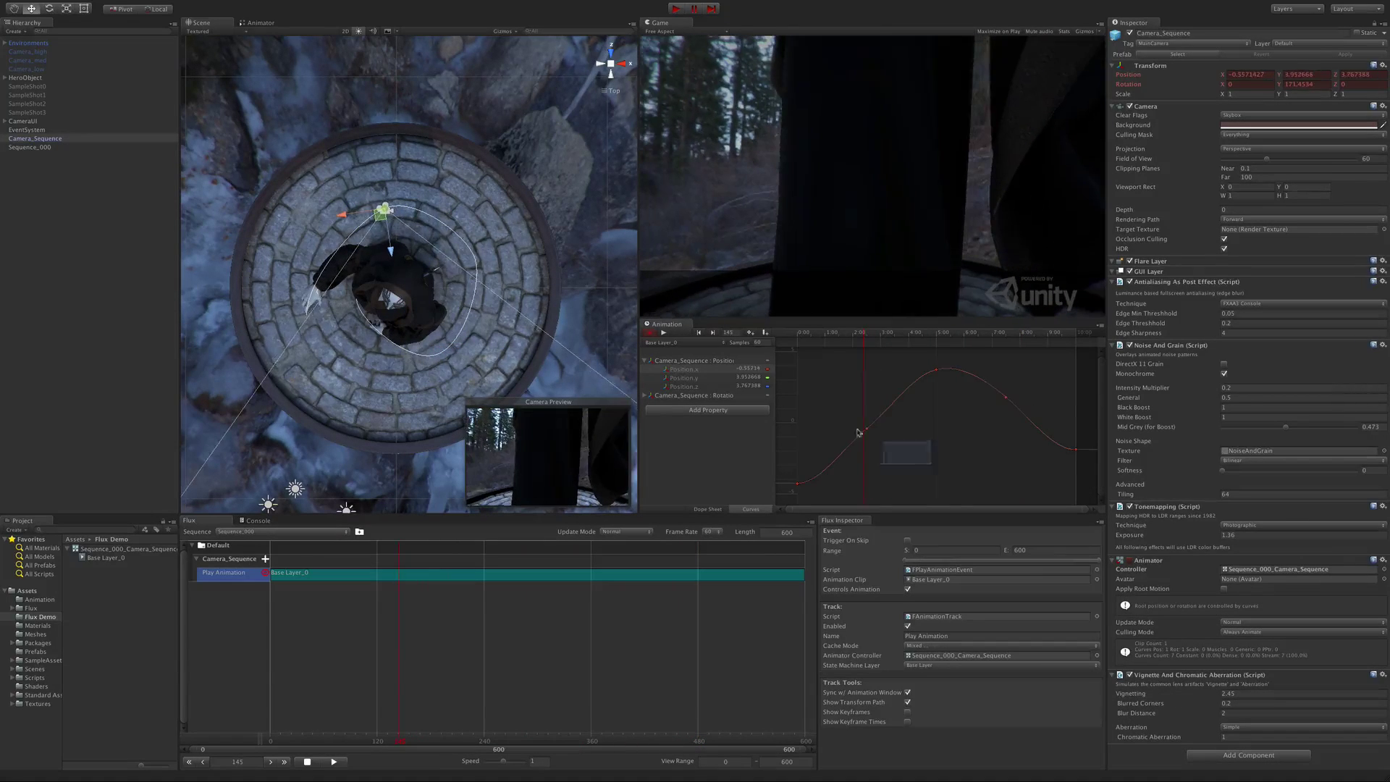
pyautogui.rightClick(868, 430)
pyautogui.click(887, 457)
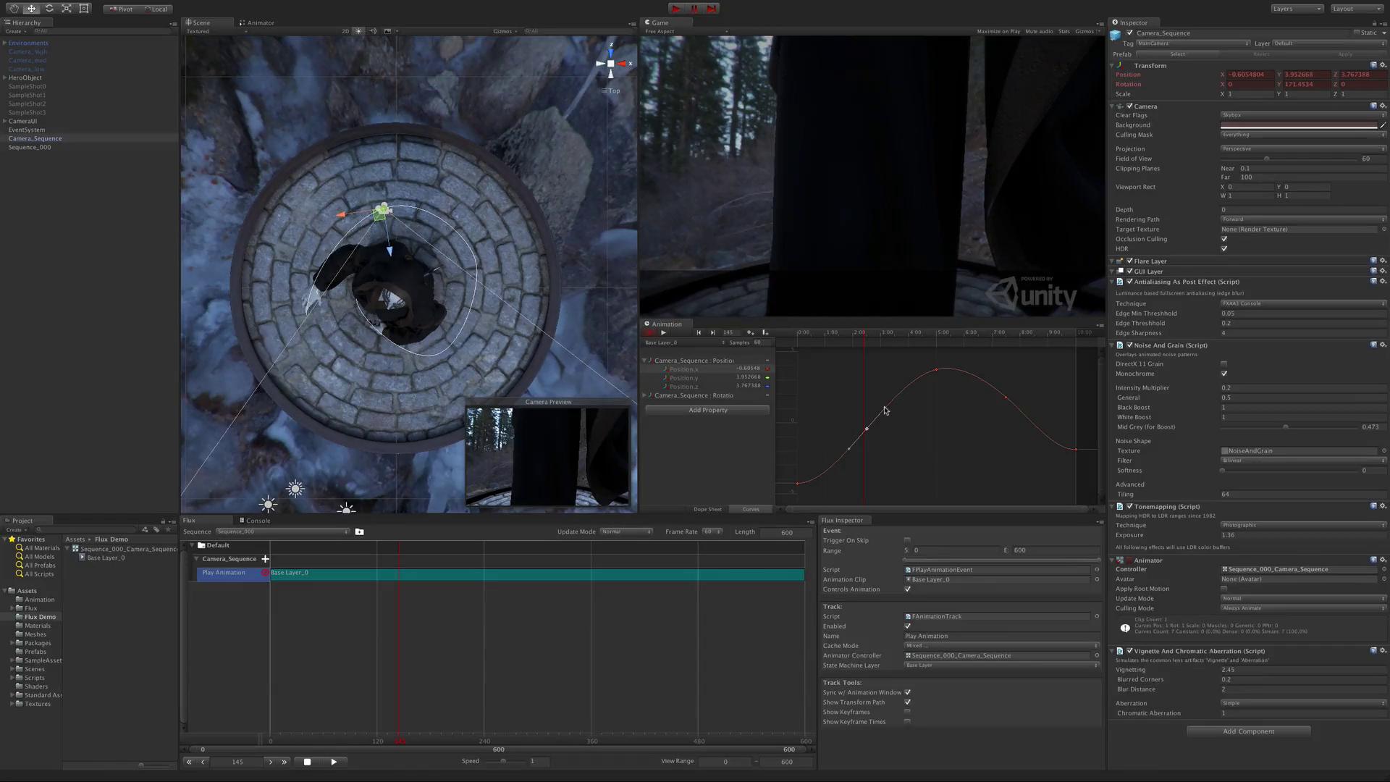
# Display the Position.z curve, set its first key to Free Smooth and steepen the outgoing tangent slightly
pyautogui.click(726, 387)
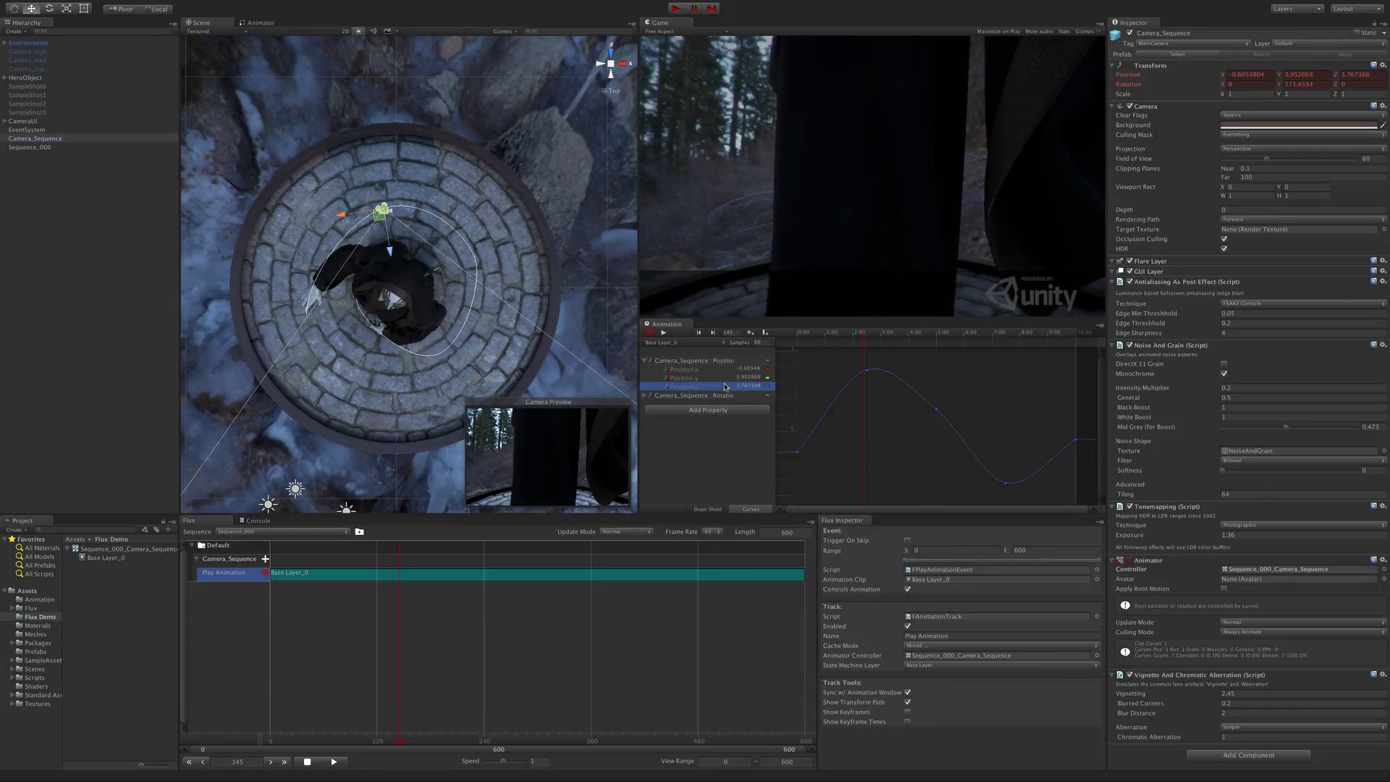
pyautogui.moveTo(836, 466); pyautogui.dragTo(788, 439)
pyautogui.rightClick(798, 453)
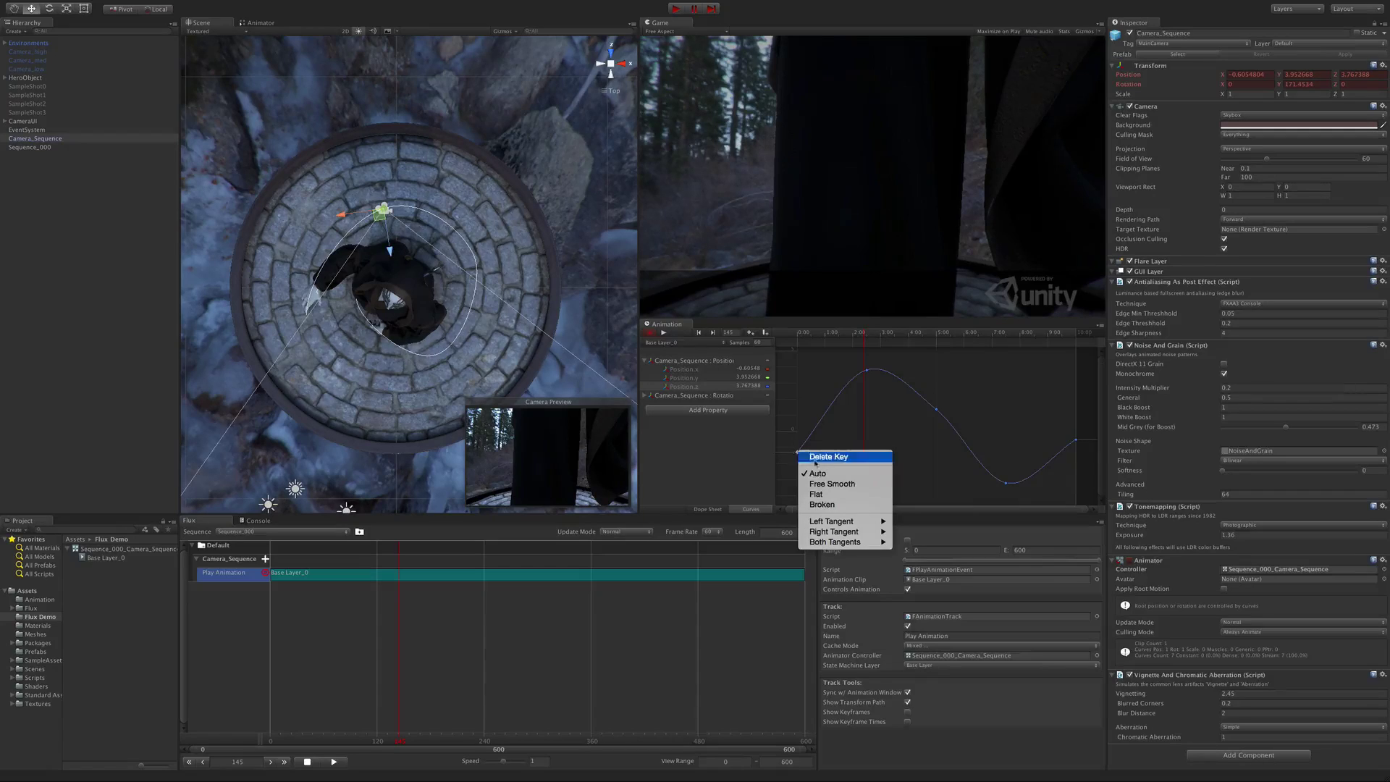
pyautogui.click(827, 487)
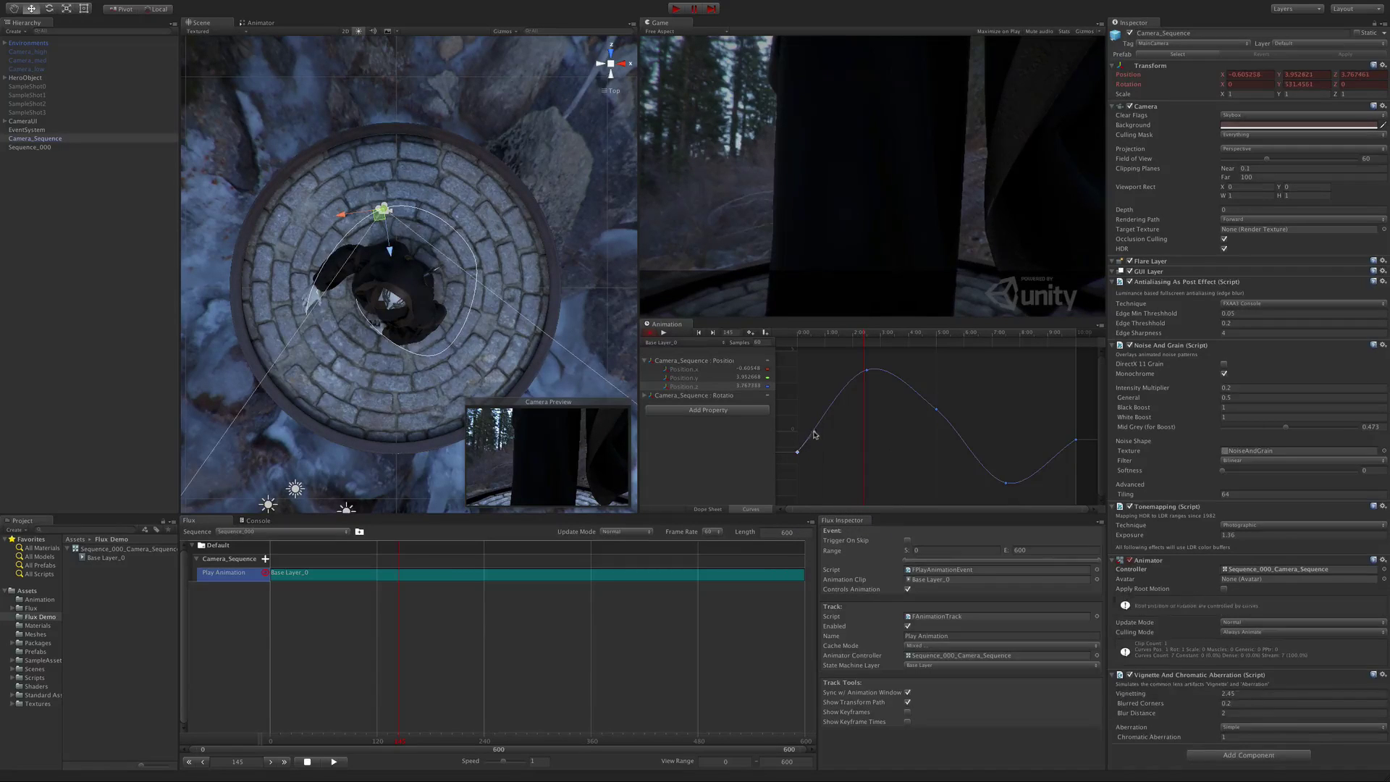
pyautogui.moveTo(814, 437)
pyautogui.mouseDown()
pyautogui.moveTo(833, 395)
pyautogui.moveTo(813, 432)
pyautogui.mouseUp()
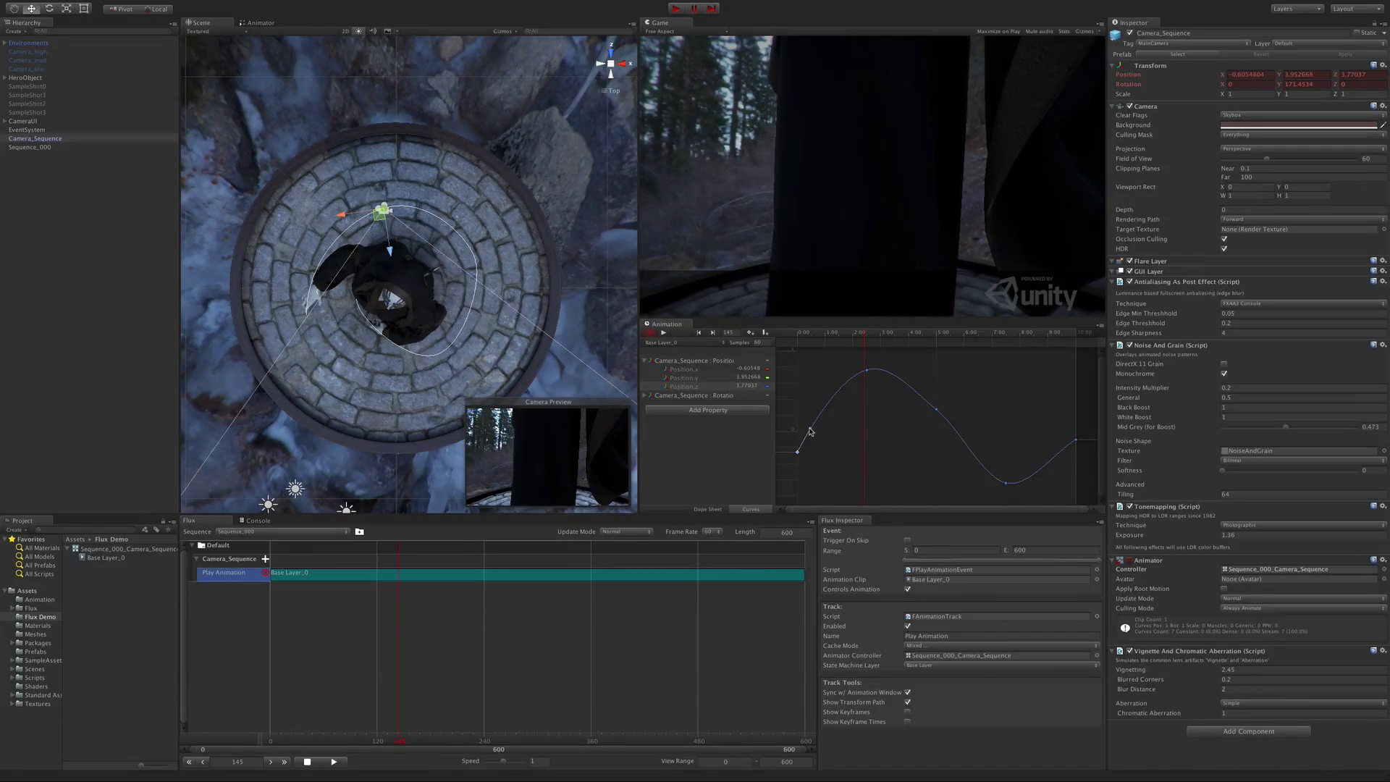
# Scrub to the end of the animation, set the last Position.z key to Free Smooth and adjust its incoming tangent
pyautogui.moveTo(884, 338); pyautogui.dragTo(1072, 338)
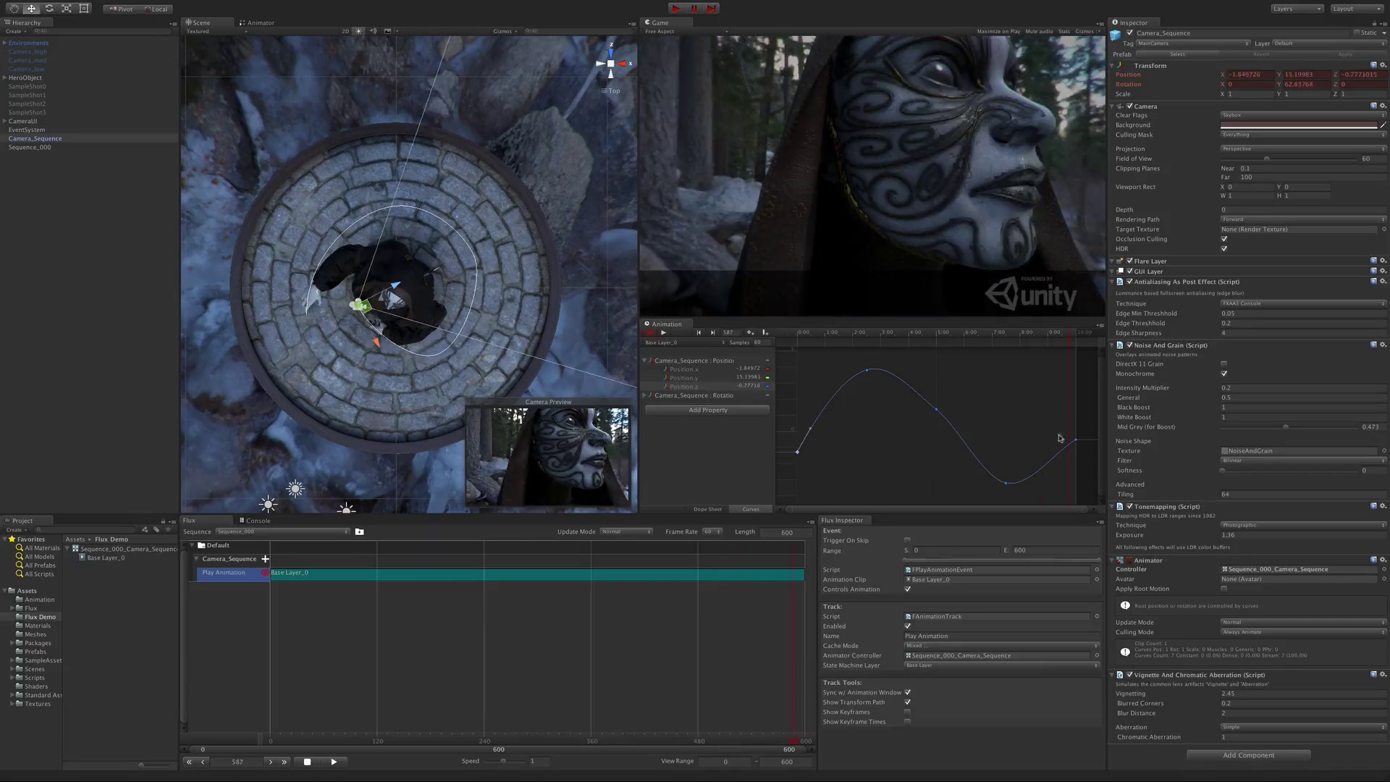
pyautogui.rightClick(1076, 440)
pyautogui.click(1110, 472)
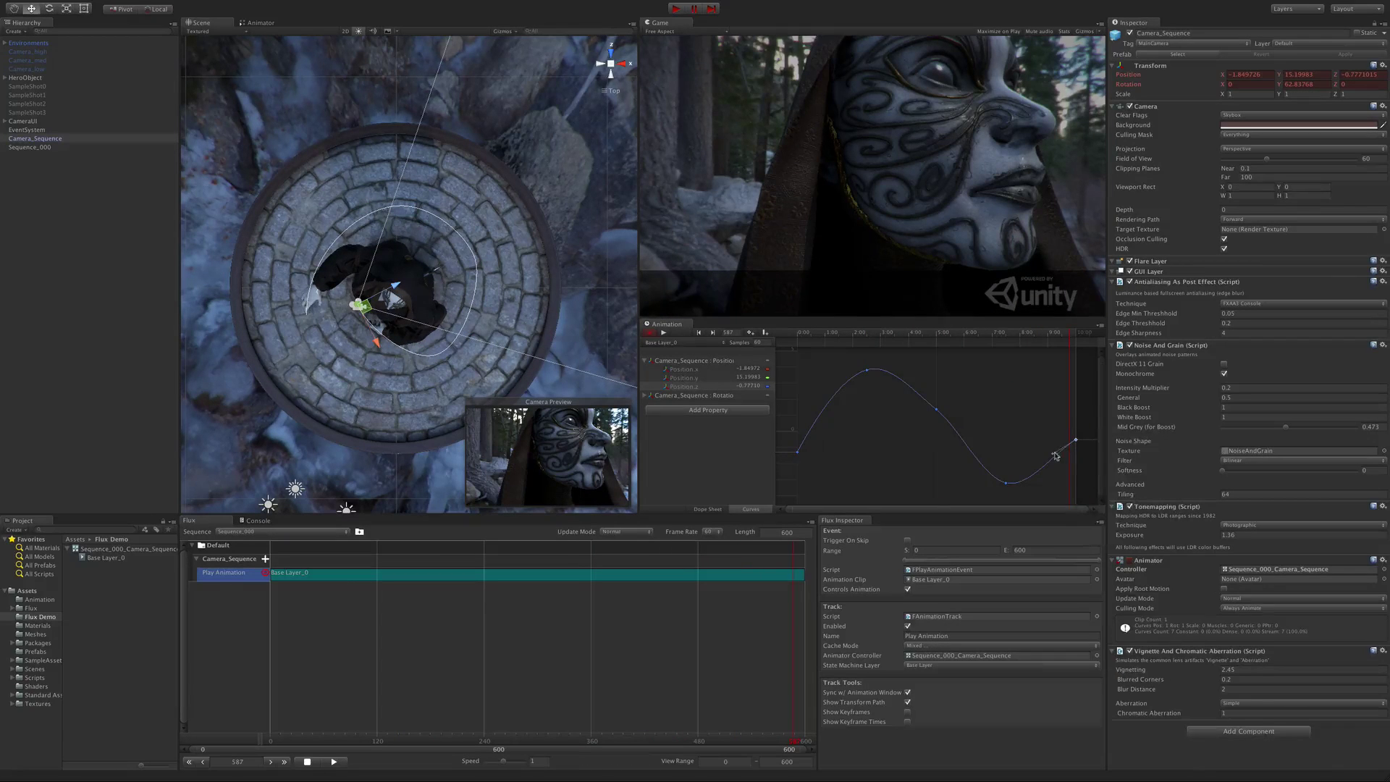
pyautogui.moveTo(1058, 457); pyautogui.dragTo(1058, 457)
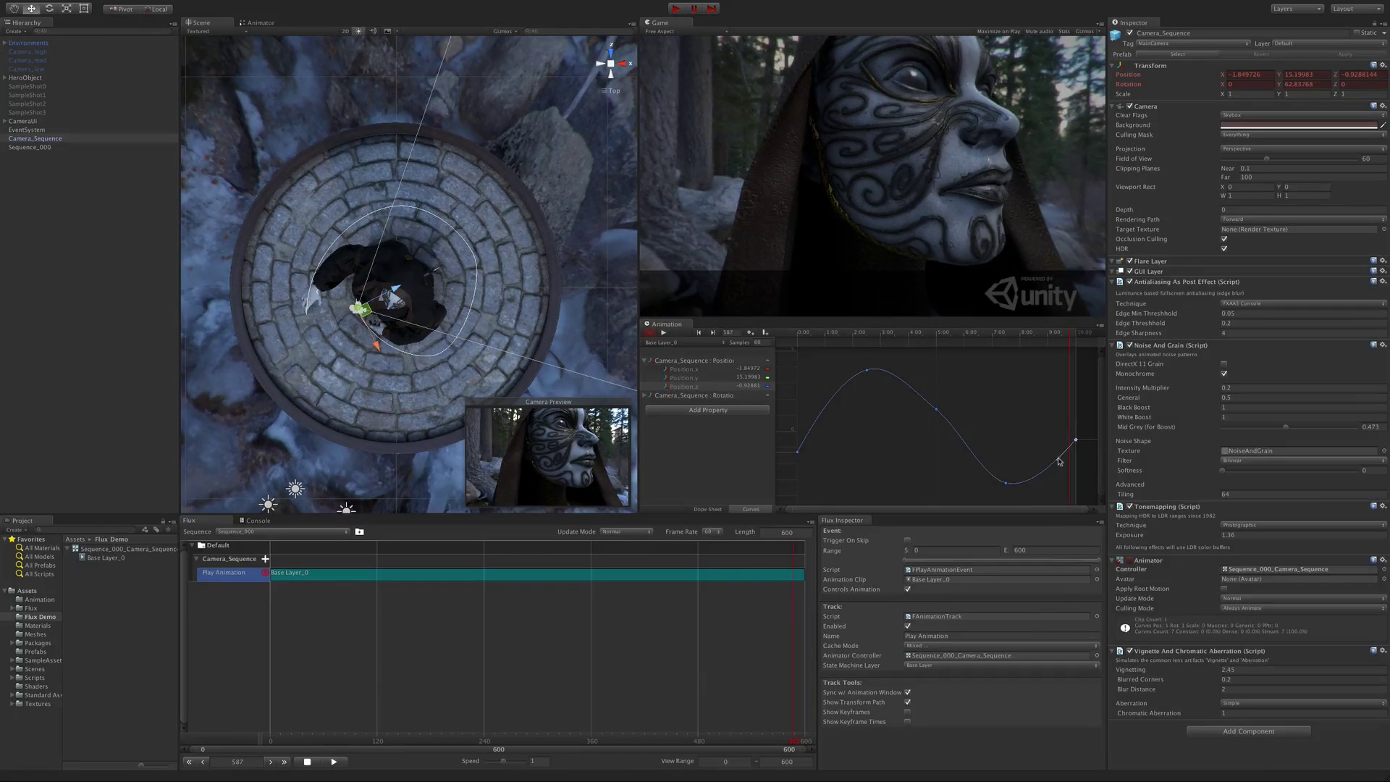
# Set the middle Position.z key to Free Smooth, adjust its tangent and scrub back to review the path around the character
pyautogui.click(937, 410)
pyautogui.rightClick(936, 410)
pyautogui.click(960, 430)
pyautogui.moveTo(958, 429); pyautogui.dragTo(956, 433)
pyautogui.moveTo(1064, 335); pyautogui.dragTo(800, 357)
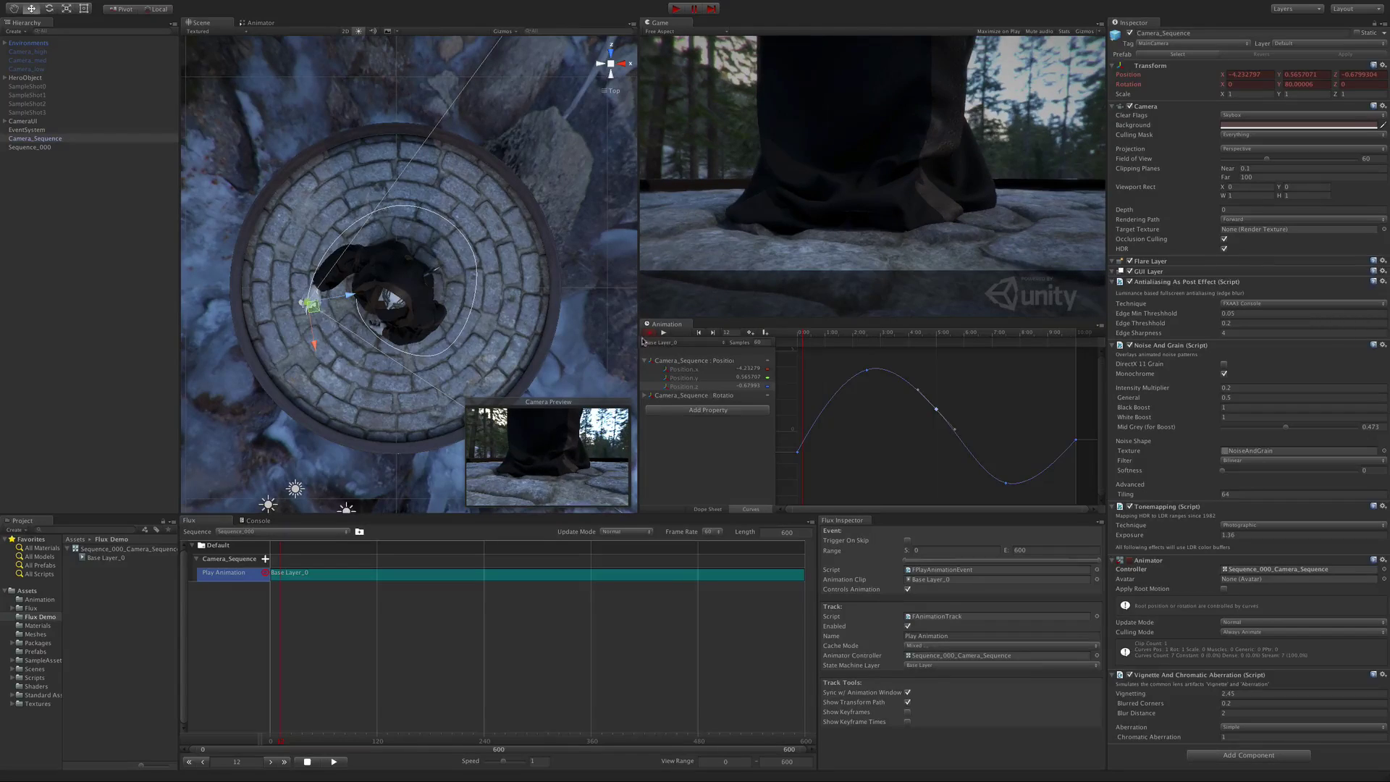
pyautogui.keyDown('alt'); pyautogui.moveTo(452, 378); pyautogui.dragTo(753, 360); pyautogui.keyUp('alt')
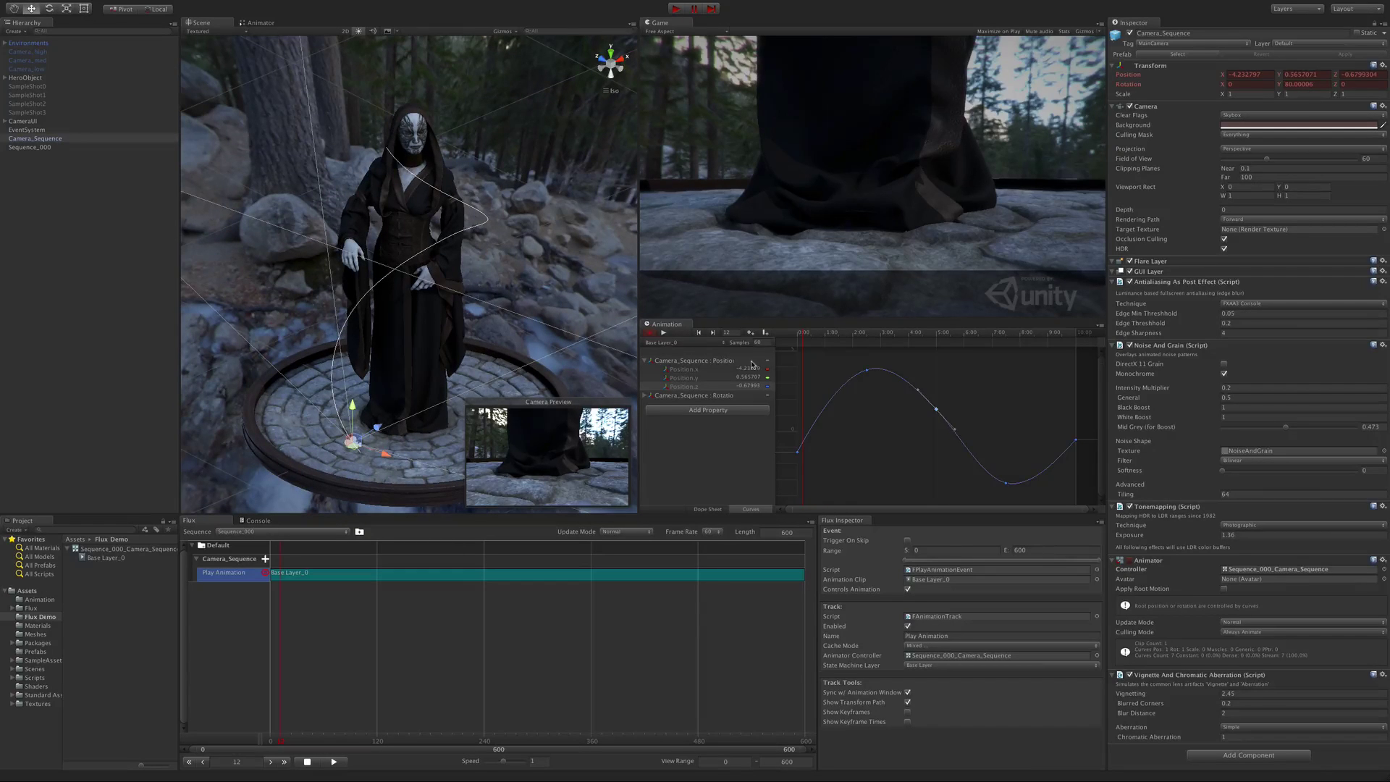
# Switch the camera animation to the dope sheet, show the keyframes along the transform path and scrub the start of the motion
pyautogui.click(707, 509)
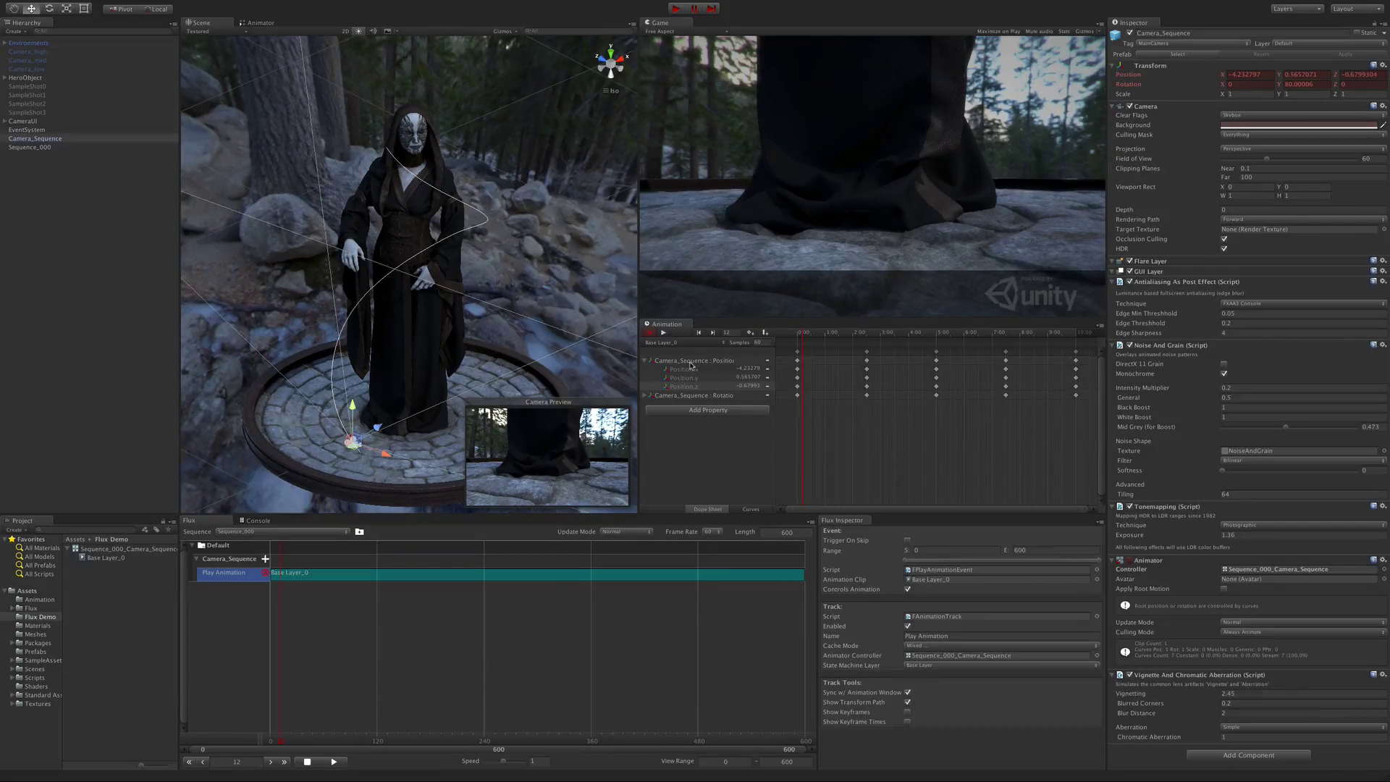
pyautogui.click(909, 713)
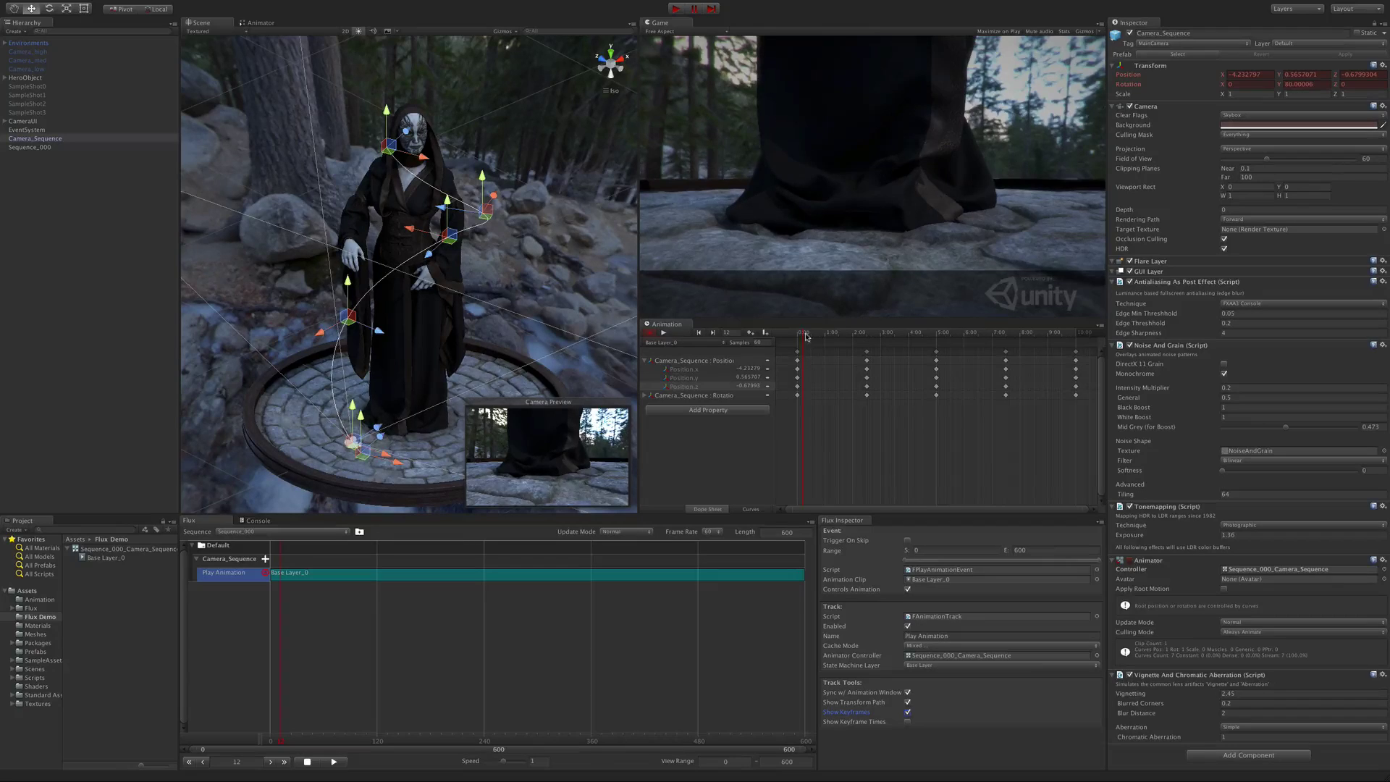
pyautogui.moveTo(806, 336)
pyautogui.mouseDown()
pyautogui.moveTo(946, 355)
pyautogui.moveTo(838, 342)
pyautogui.mouseUp()
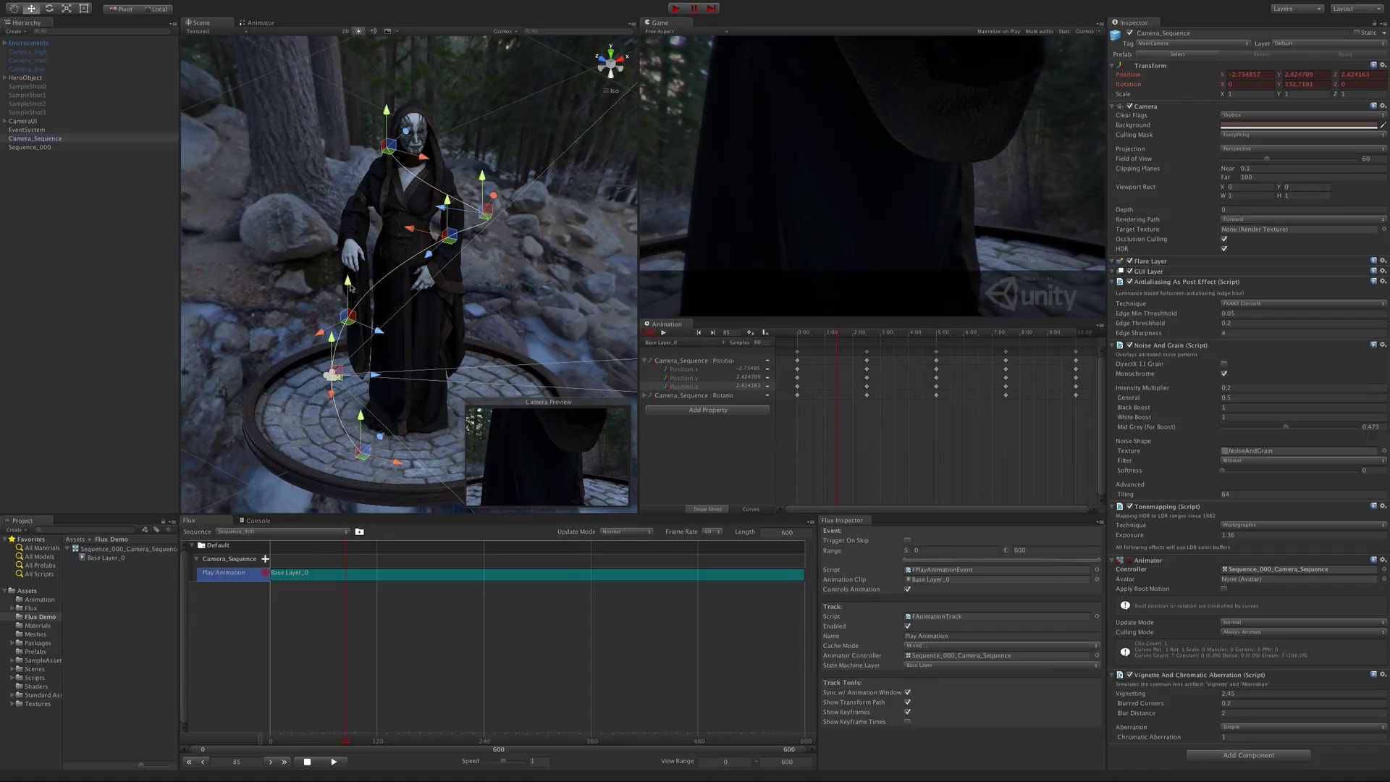
# Try moving the second path keyframe with Local and Global handles, undo each move and return the handles to Local
pyautogui.moveTo(350, 282)
pyautogui.mouseDown()
pyautogui.moveTo(353, 332)
pyautogui.moveTo(358, 282)
pyautogui.mouseUp()
pyautogui.hotkey('ctrl', 'z')
pyautogui.click(157, 10)
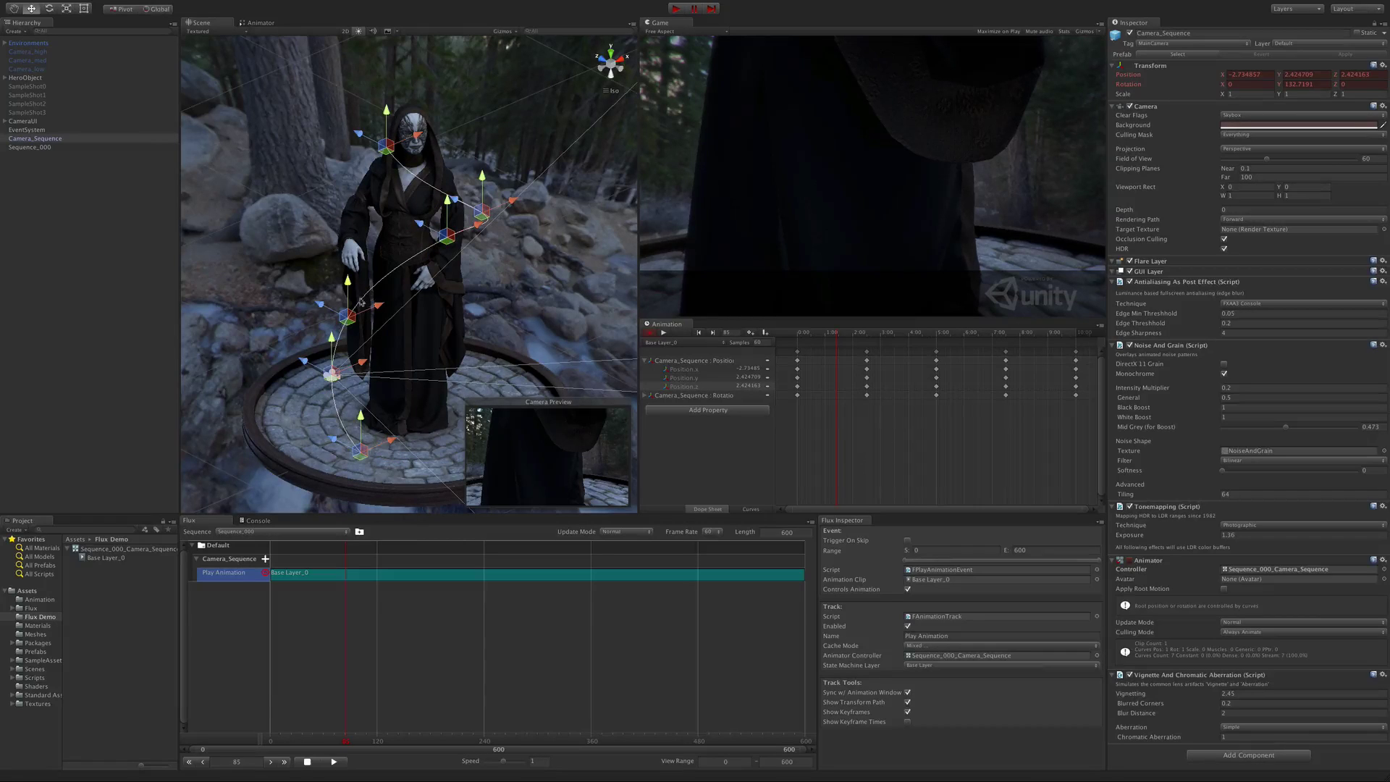
pyautogui.moveTo(324, 305)
pyautogui.mouseDown()
pyautogui.moveTo(357, 323)
pyautogui.moveTo(348, 313)
pyautogui.mouseUp()
pyautogui.hotkey('ctrl', 'z')
pyautogui.press('e')
pyautogui.press('w')
pyautogui.click(154, 10)
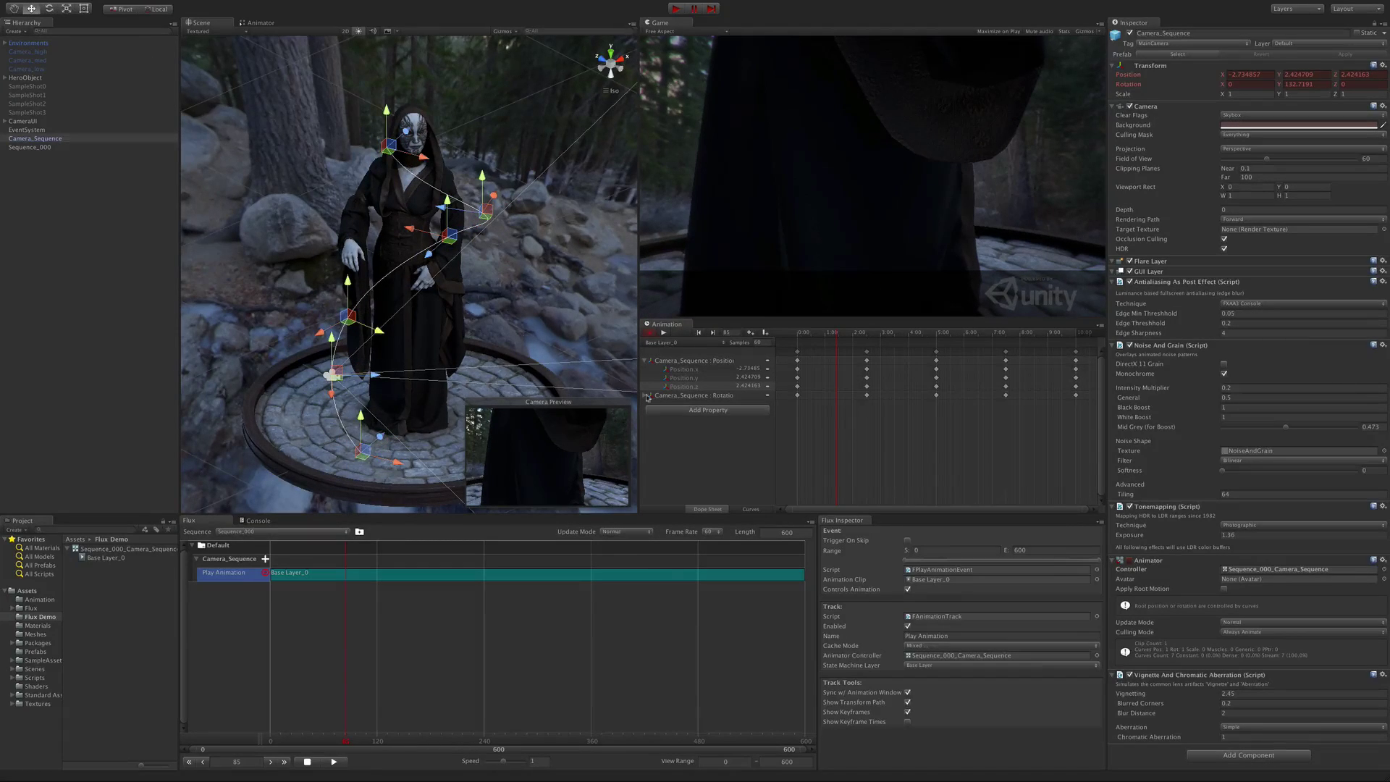
# Hide the keyframe handles on the transform path, show the keyframe times instead and scrub the camera animation
pyautogui.click(909, 714)
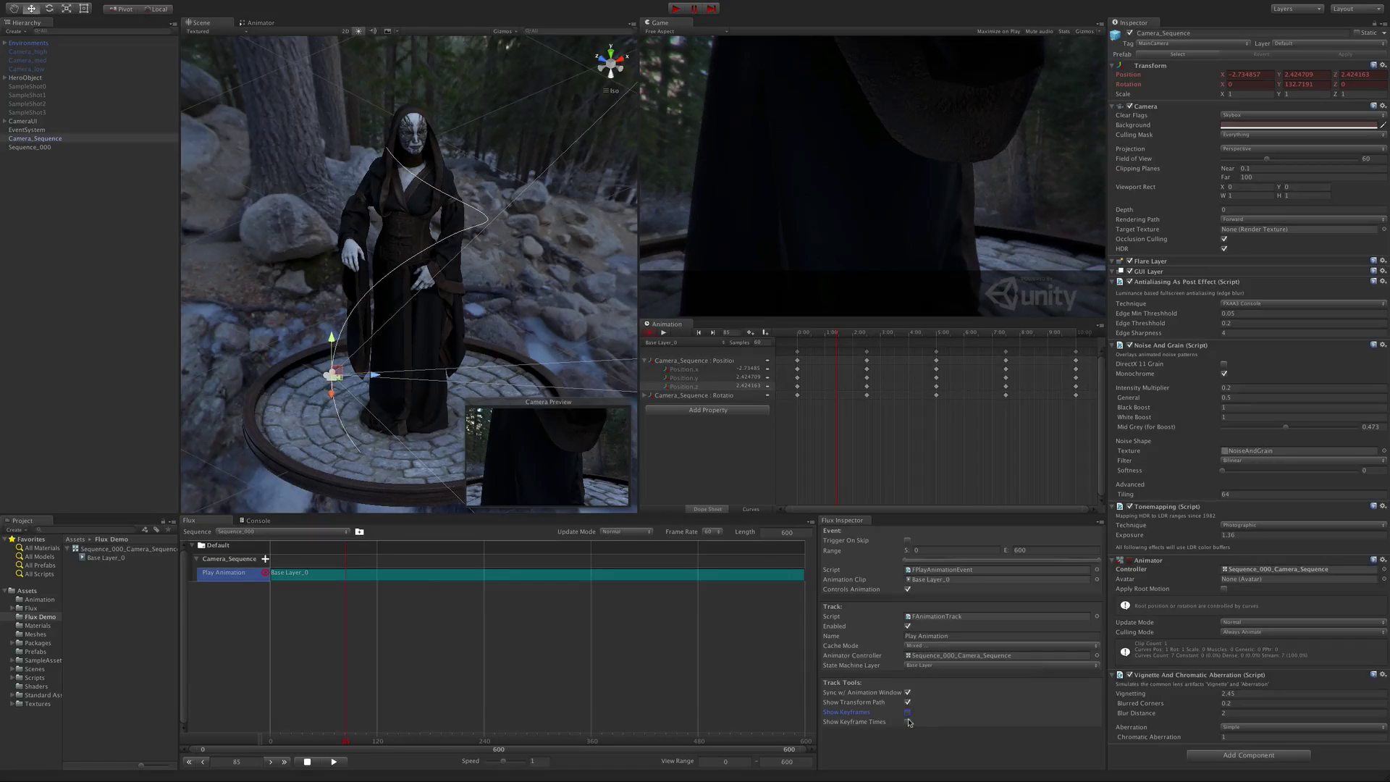
pyautogui.click(909, 722)
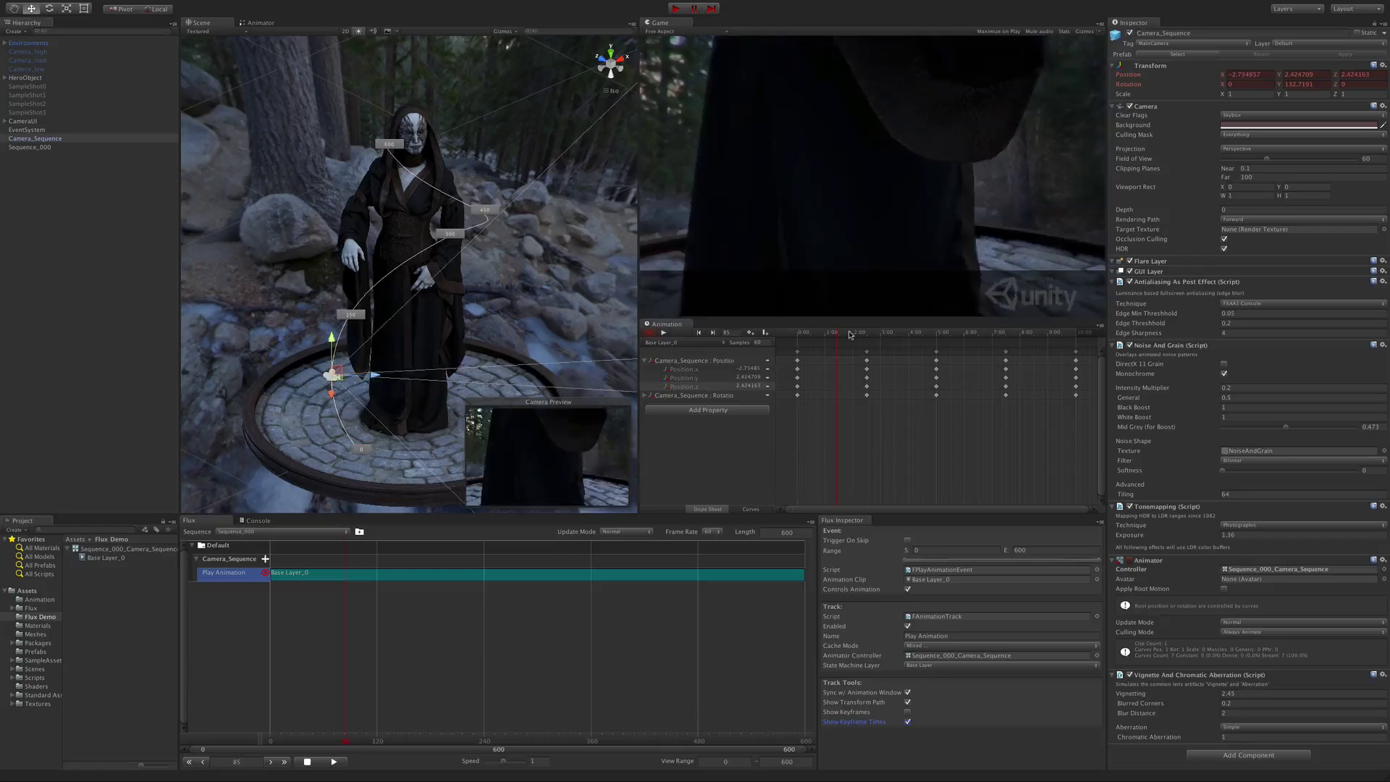
pyautogui.moveTo(851, 334); pyautogui.dragTo(842, 372)
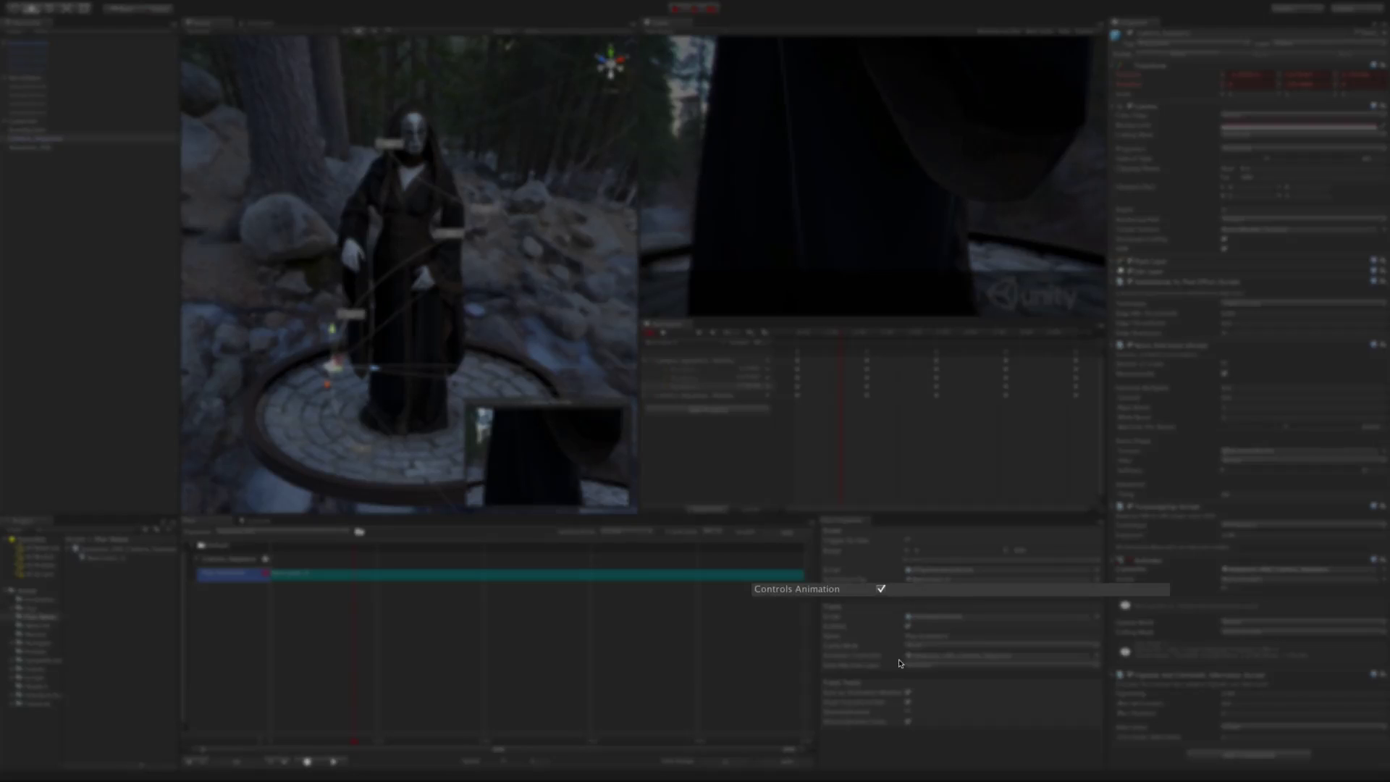
# Turn off Controls Animation for the Base Layer_0 event, trim its end to frame 240 and scrub the trimmed motion
pyautogui.click(908, 590)
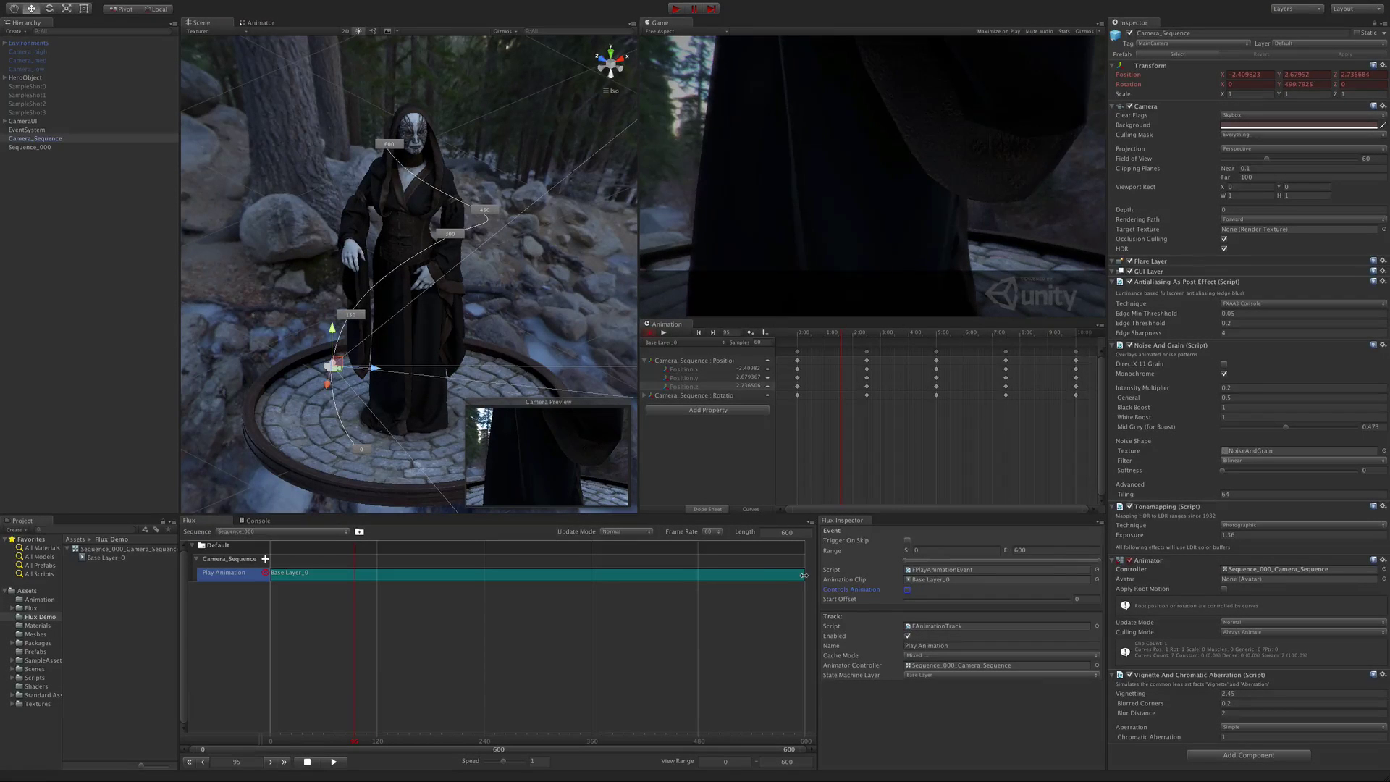
pyautogui.moveTo(804, 575); pyautogui.dragTo(485, 572)
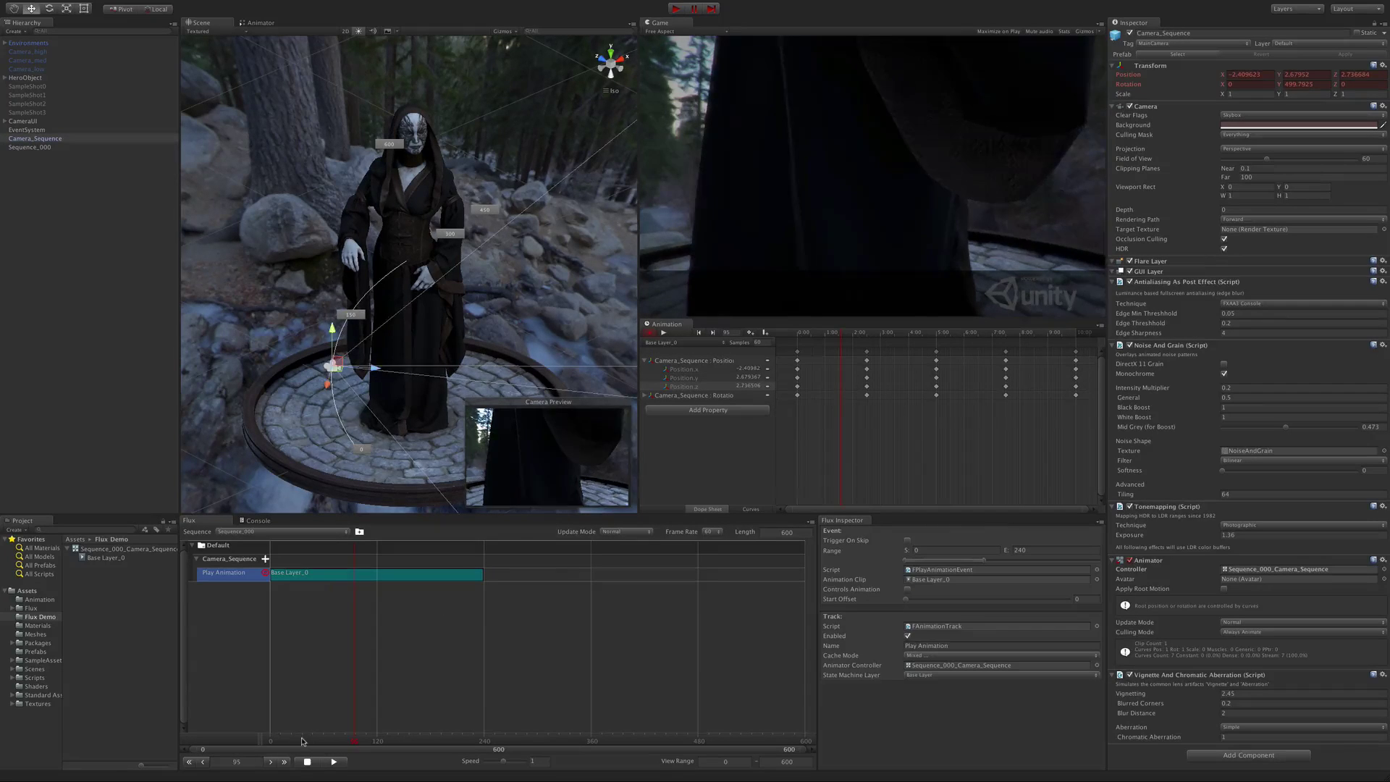
pyautogui.moveTo(302, 741); pyautogui.dragTo(410, 742)
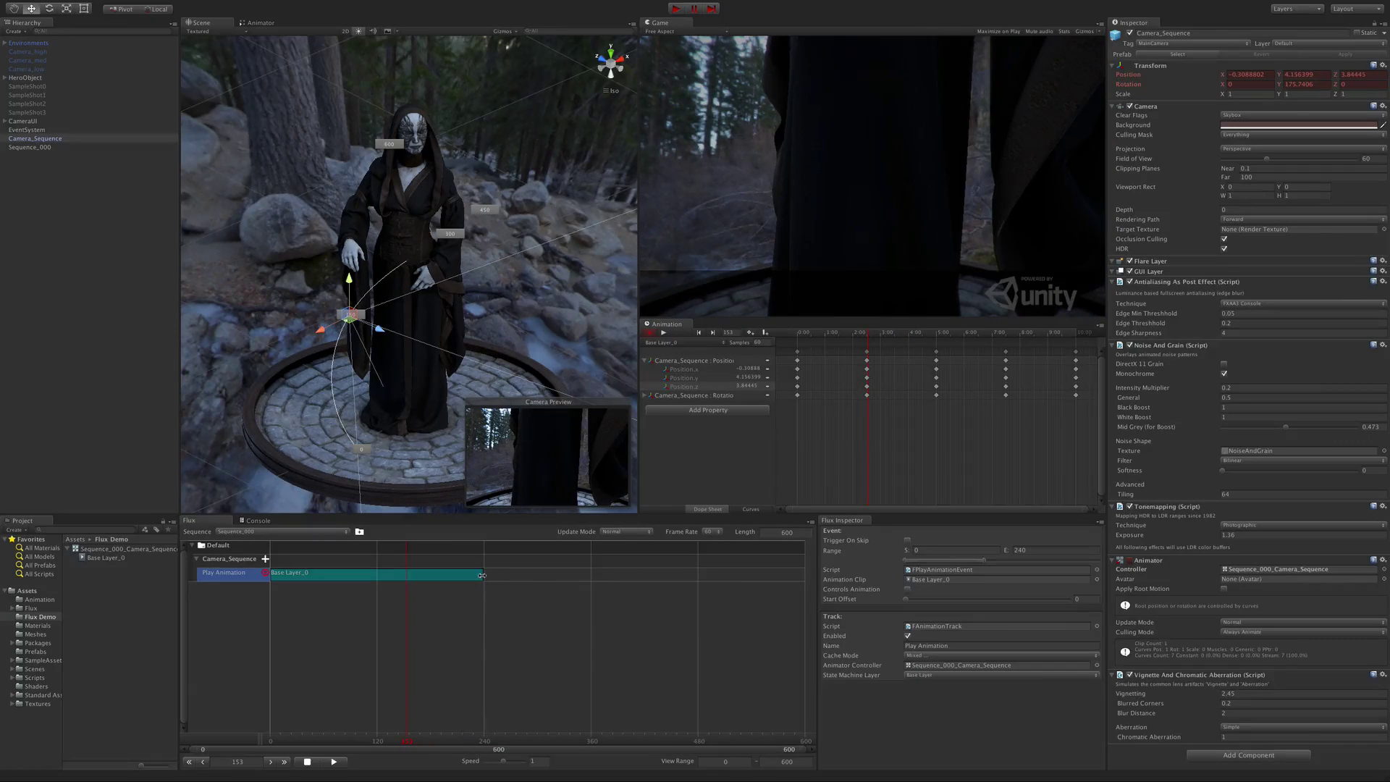
# Extend the Base Layer_0 event back to frame 600 and turn Controls Animation on again
pyautogui.moveTo(482, 575); pyautogui.dragTo(843, 593)
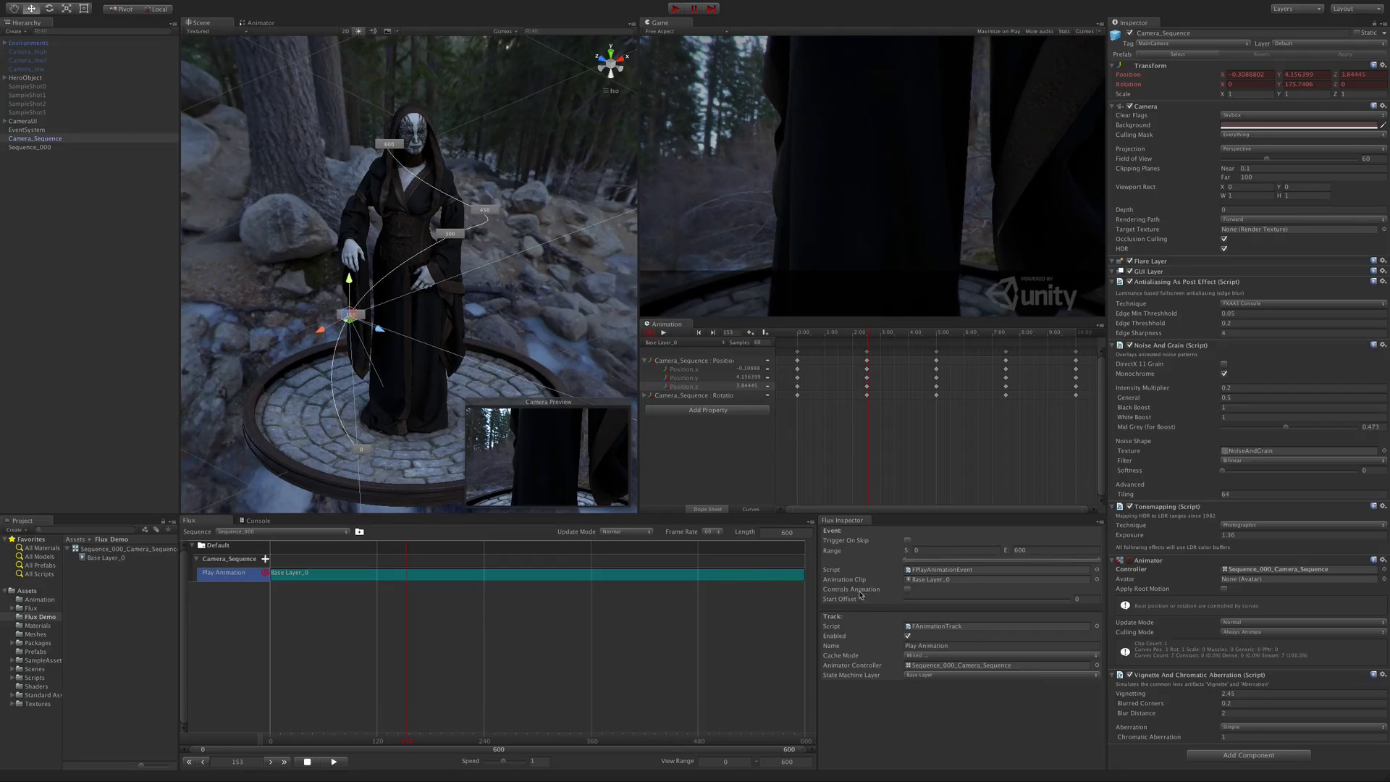
pyautogui.click(908, 591)
pyautogui.click(908, 590)
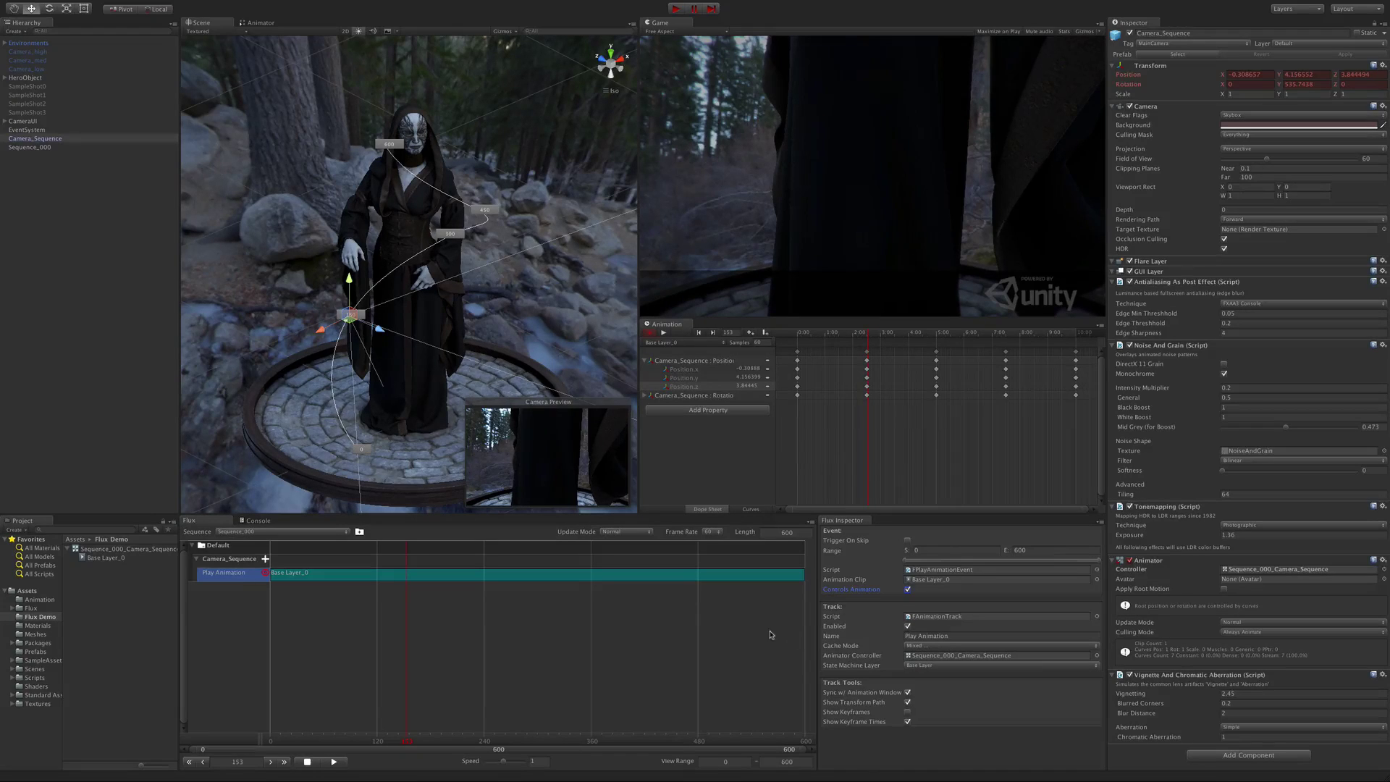
# Shorten the Base Layer_0 event to about frame 259, scrub the rescaled animation and display its Position.x curve
pyautogui.moveTo(803, 573); pyautogui.dragTo(500, 580)
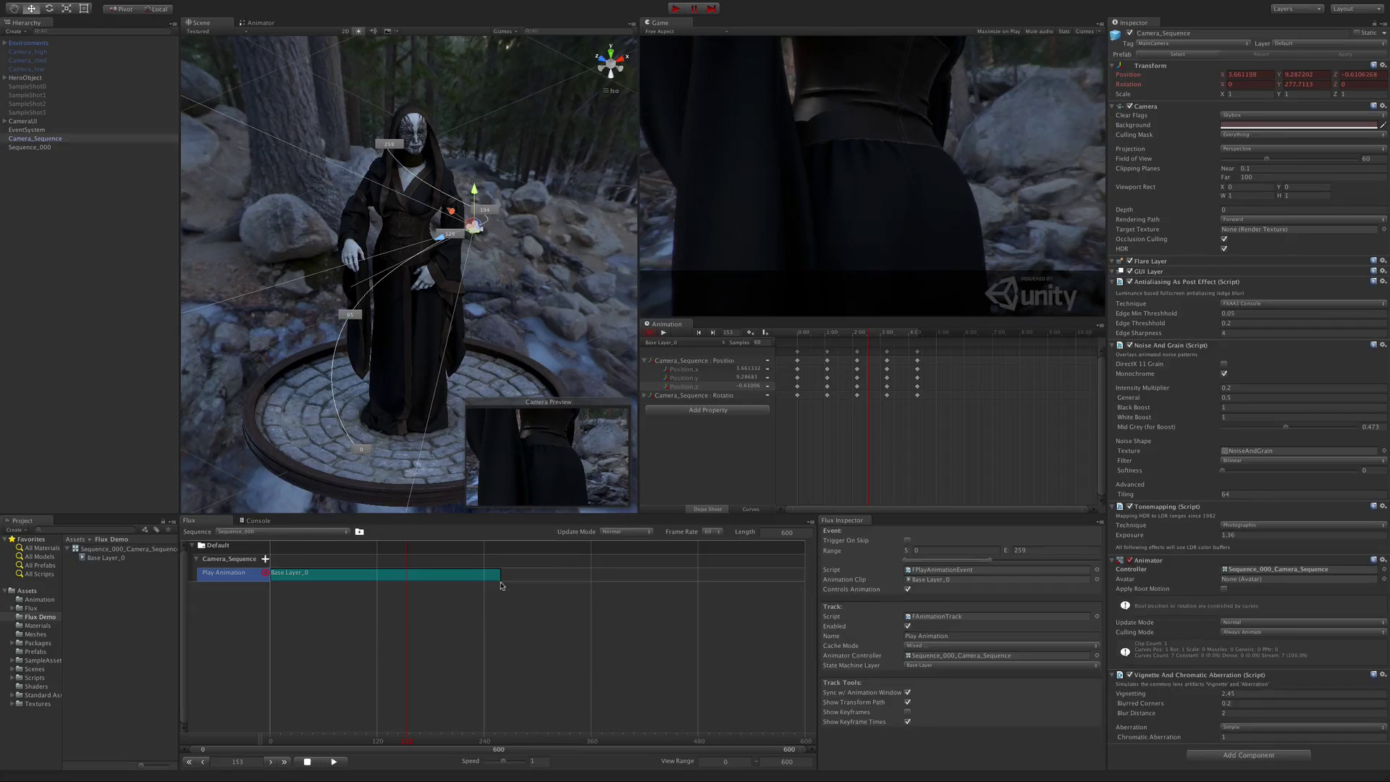
pyautogui.moveTo(408, 740); pyautogui.dragTo(466, 743)
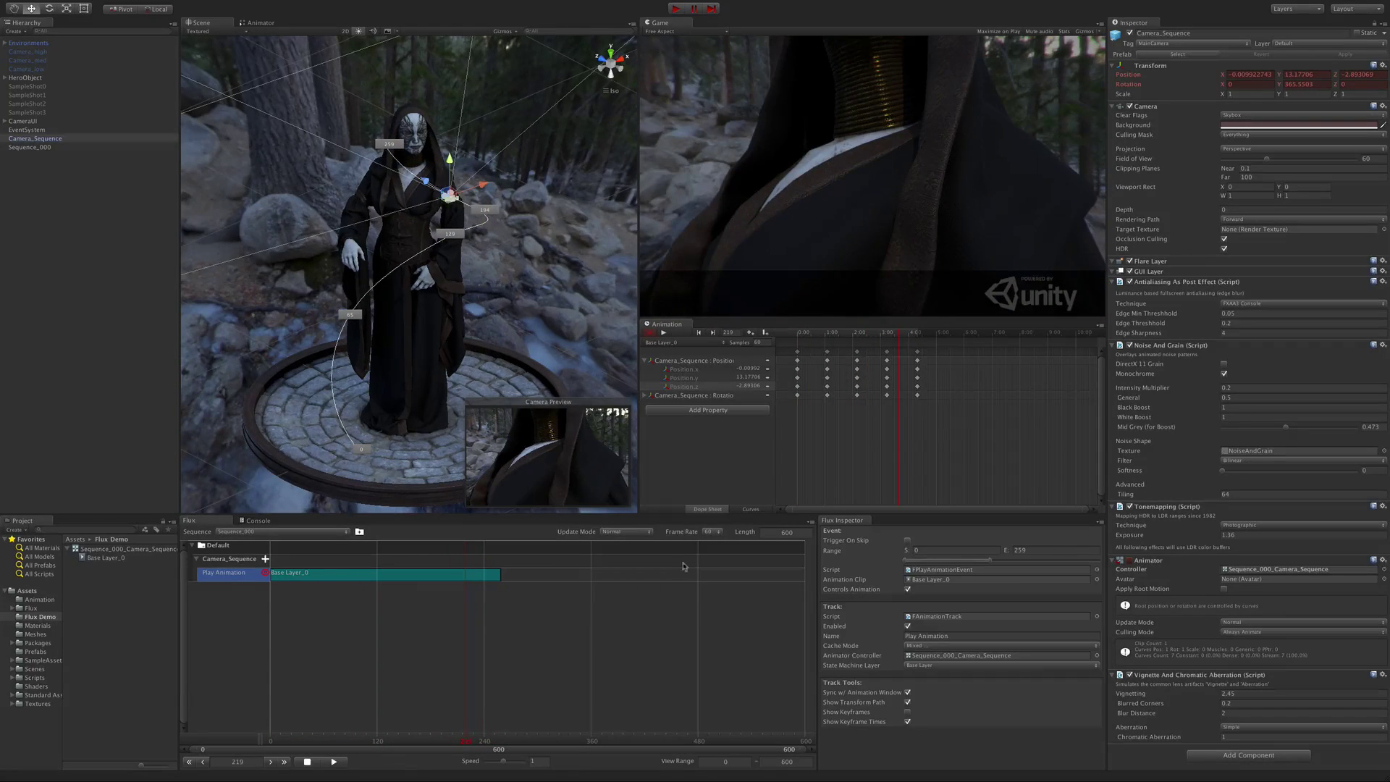
pyautogui.click(683, 369)
pyautogui.click(751, 509)
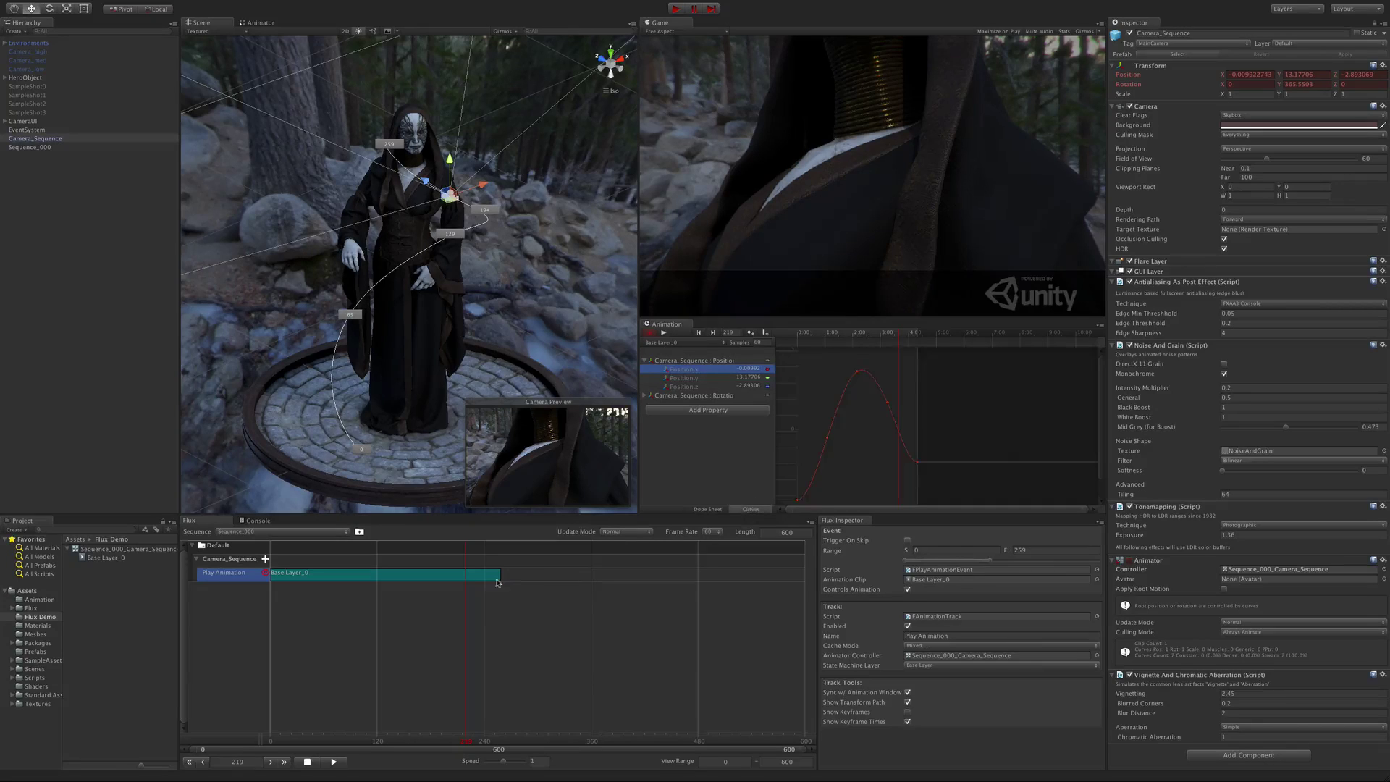
# Lengthen the Base Layer_0 event to frame 337, restore the full timeline range and stretch the event back to frame 600
pyautogui.moveTo(499, 573); pyautogui.dragTo(570, 575)
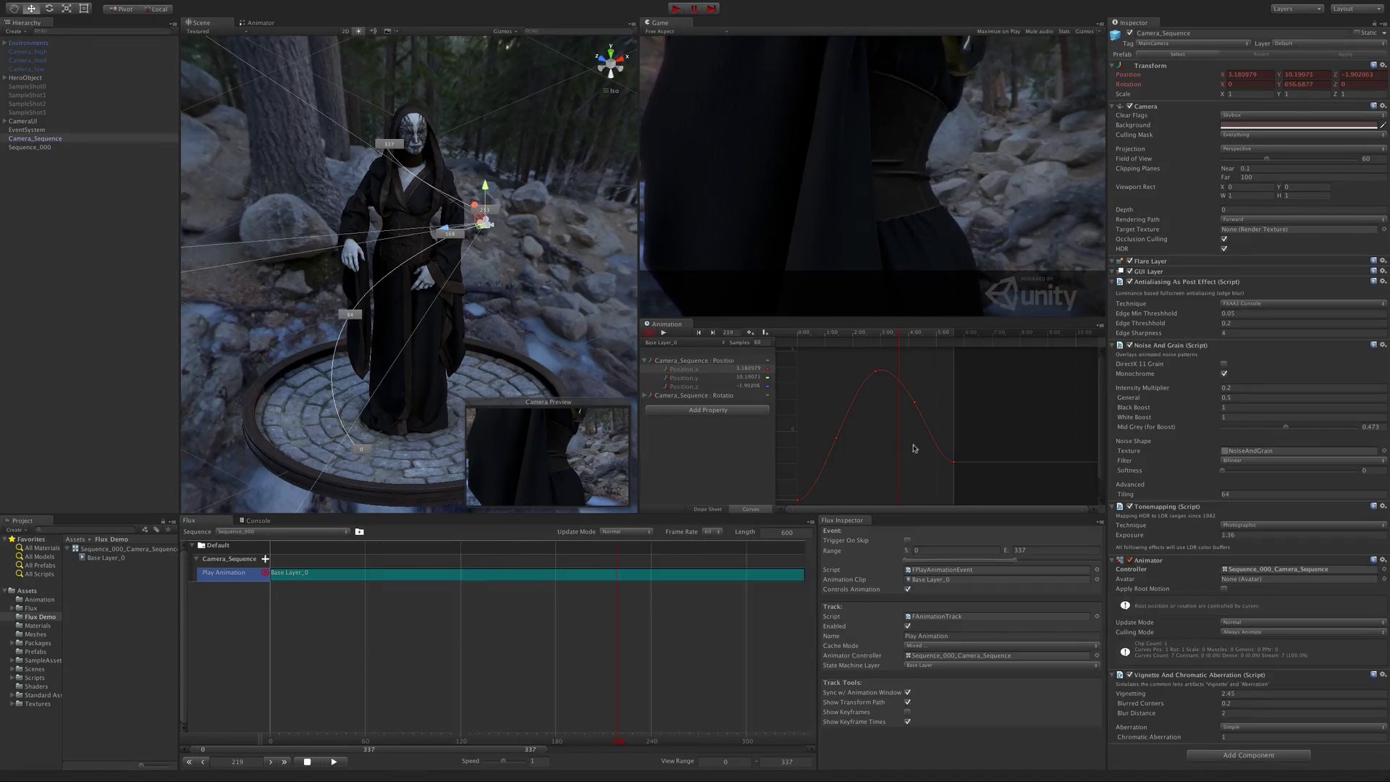
pyautogui.doubleClick(475, 750)
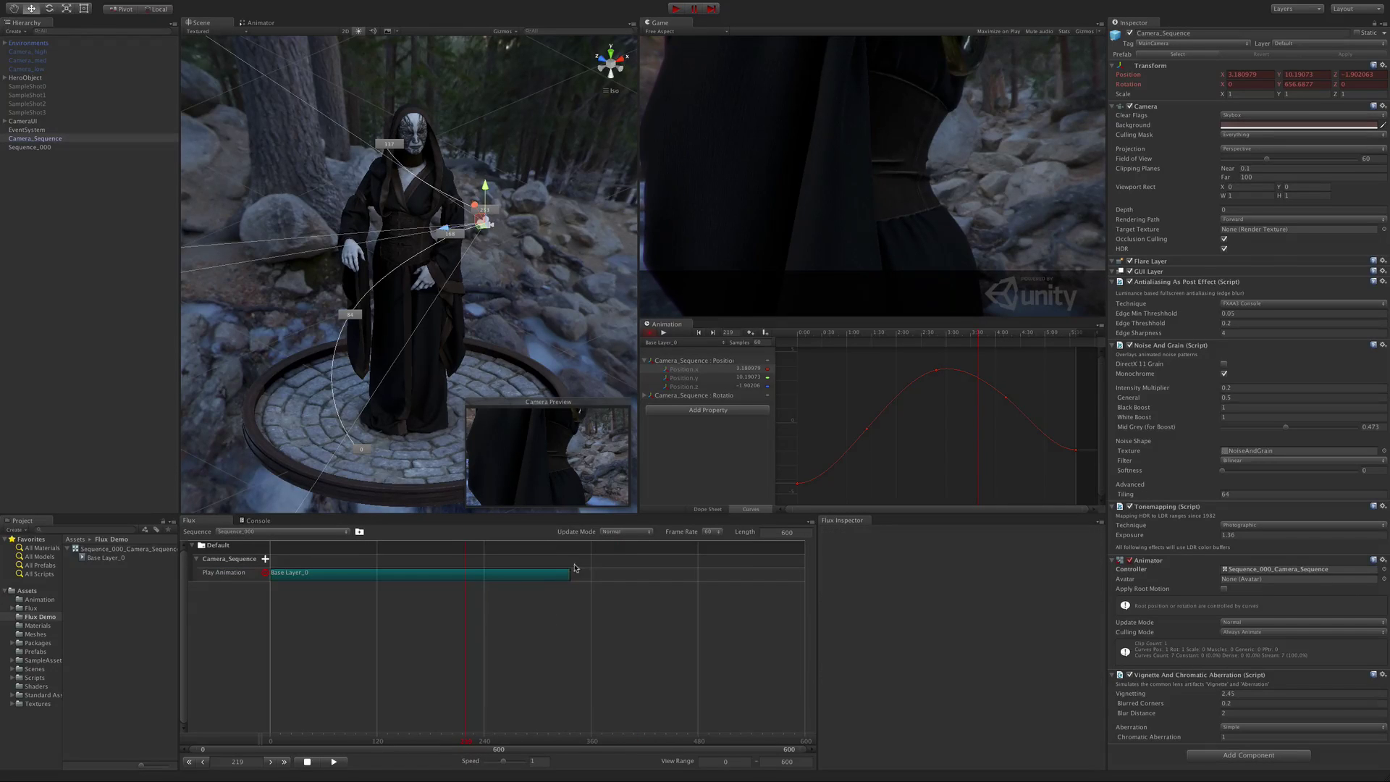
pyautogui.moveTo(569, 575); pyautogui.dragTo(806, 575)
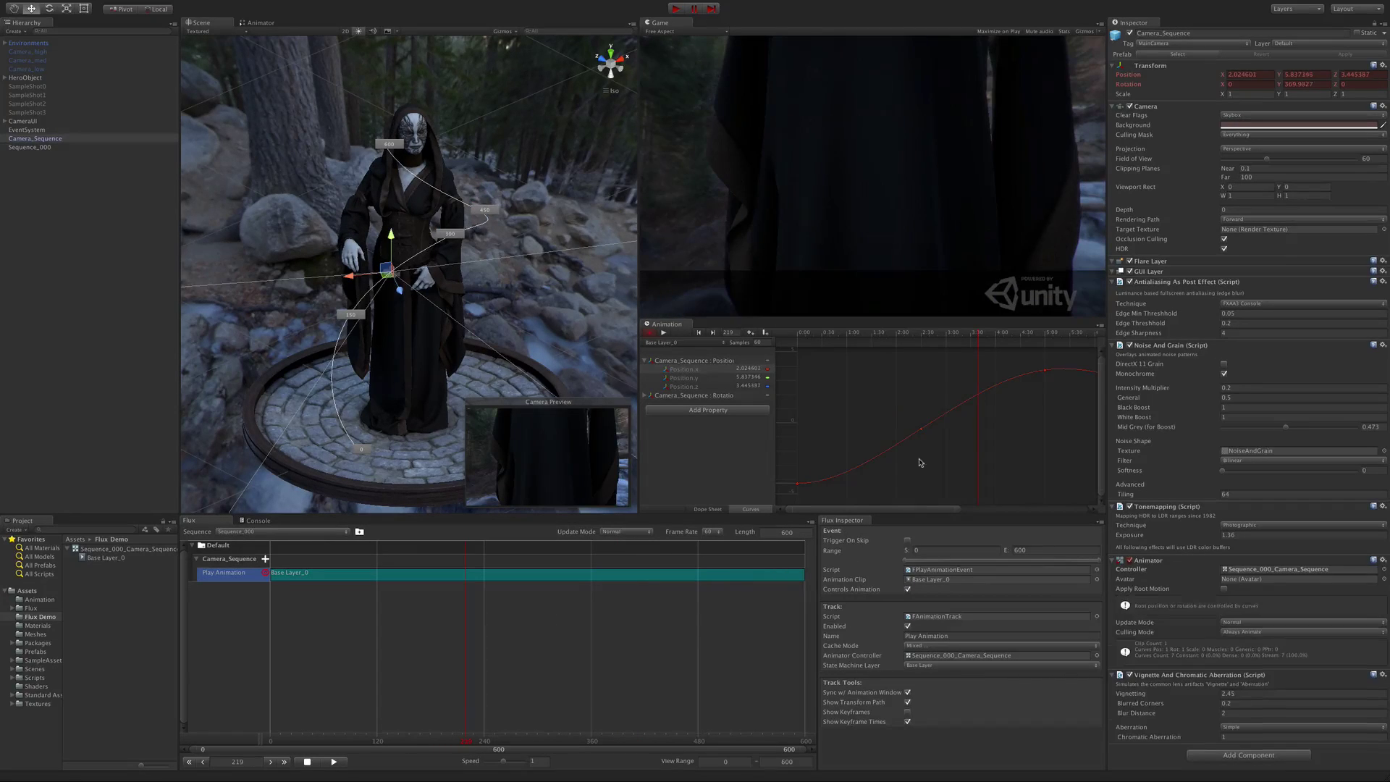
# Turn off Animation window syncing and the transform path, and disable the preview of the Play Animation track
pyautogui.click(908, 693)
pyautogui.click(908, 703)
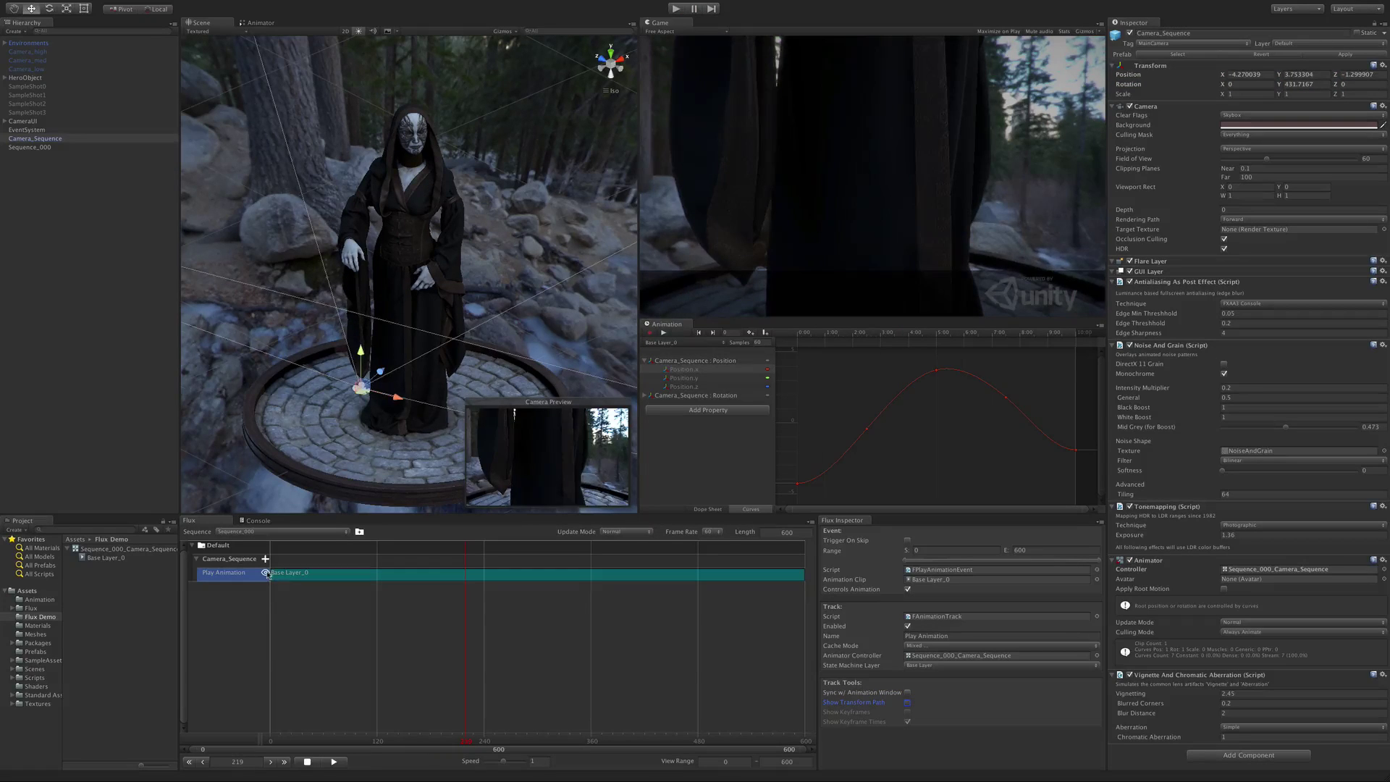
pyautogui.click(267, 575)
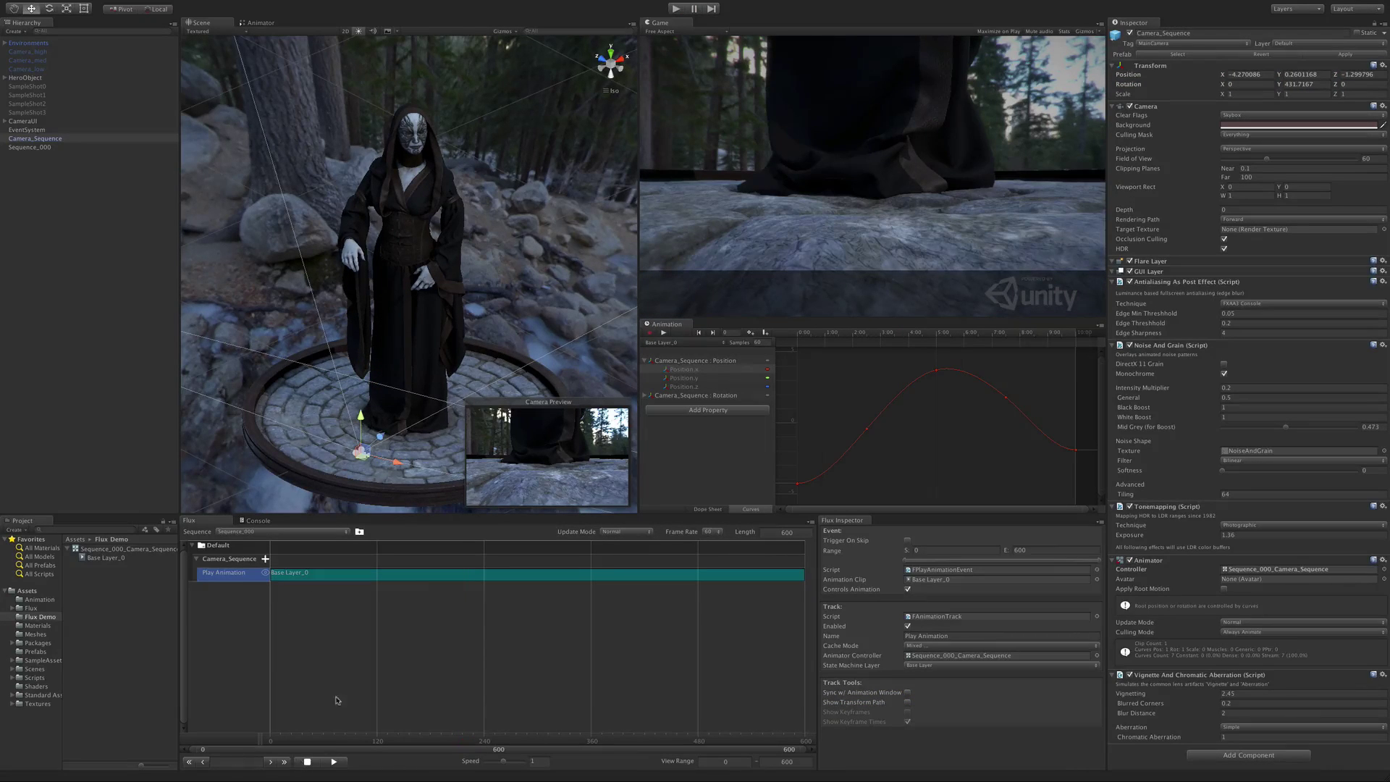
# Enable Play On Start for Sequence_000 and run the scene in play mode
pyautogui.click(67, 147)
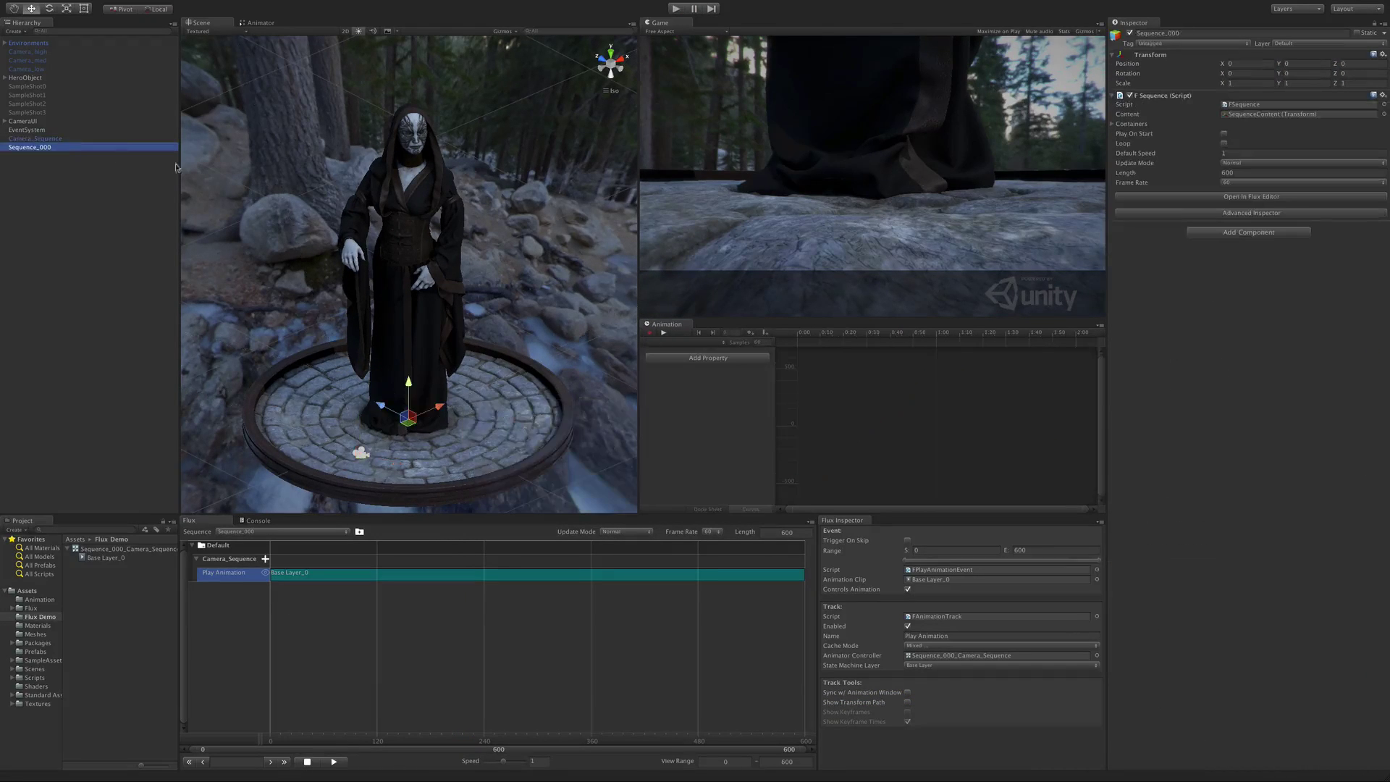
pyautogui.click(1225, 135)
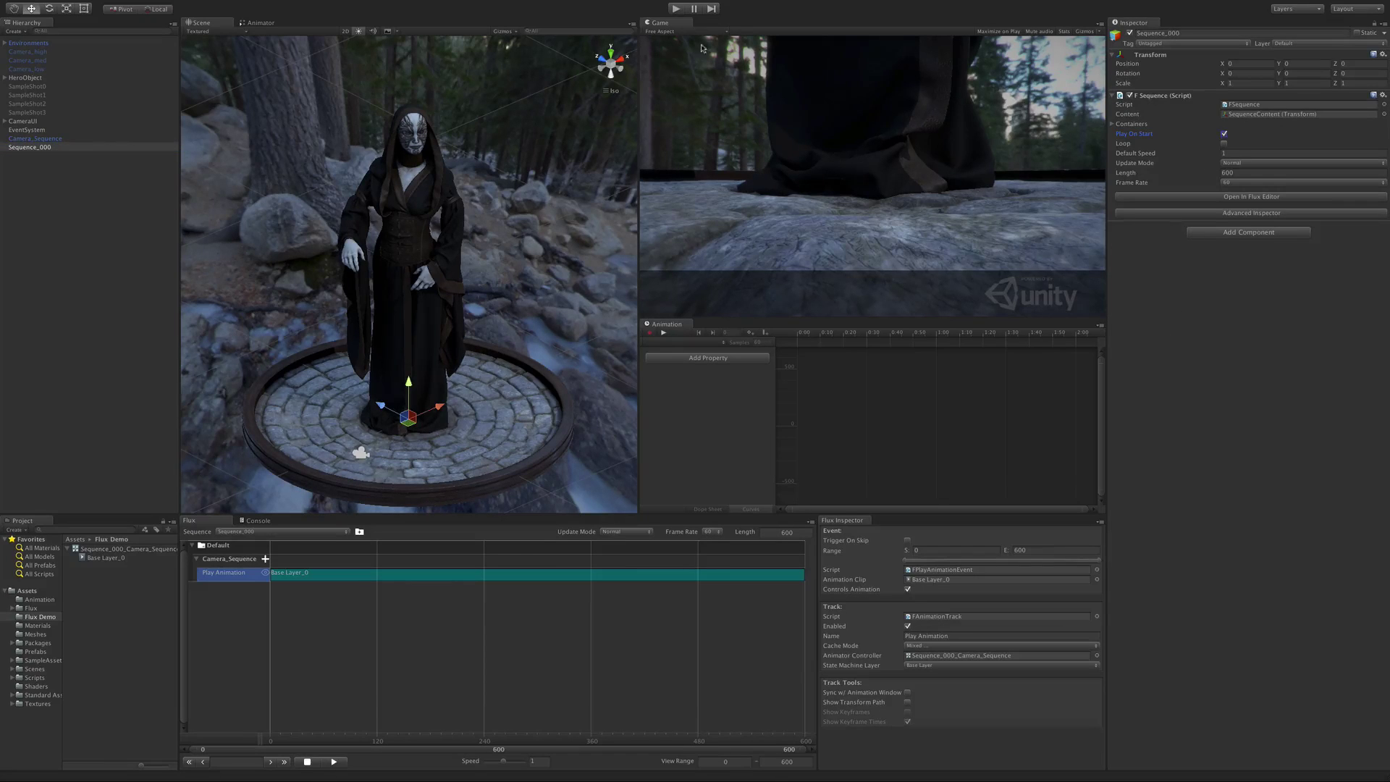
pyautogui.click(677, 9)
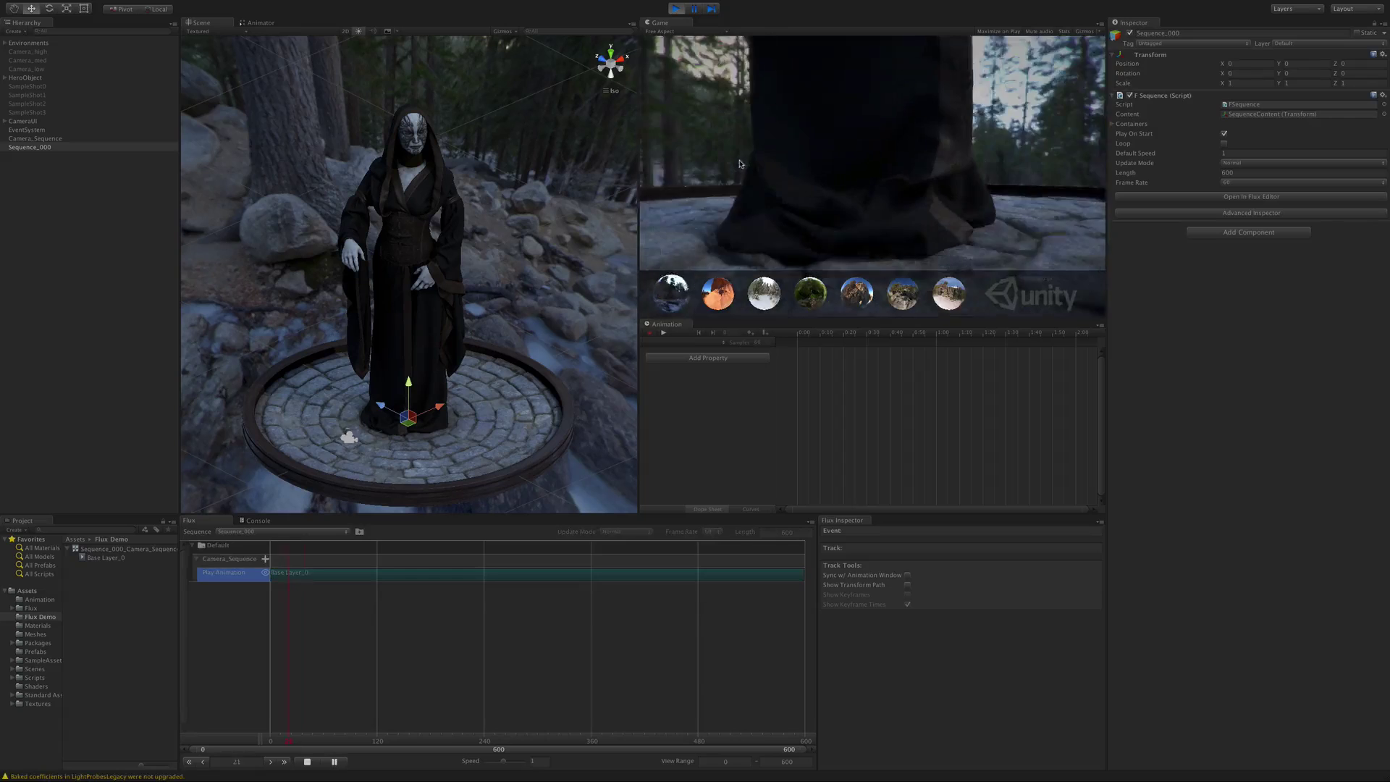
# Try the red desert and snowy environments during play, return to the desert and replay the camera sequence
pyautogui.click(720, 296)
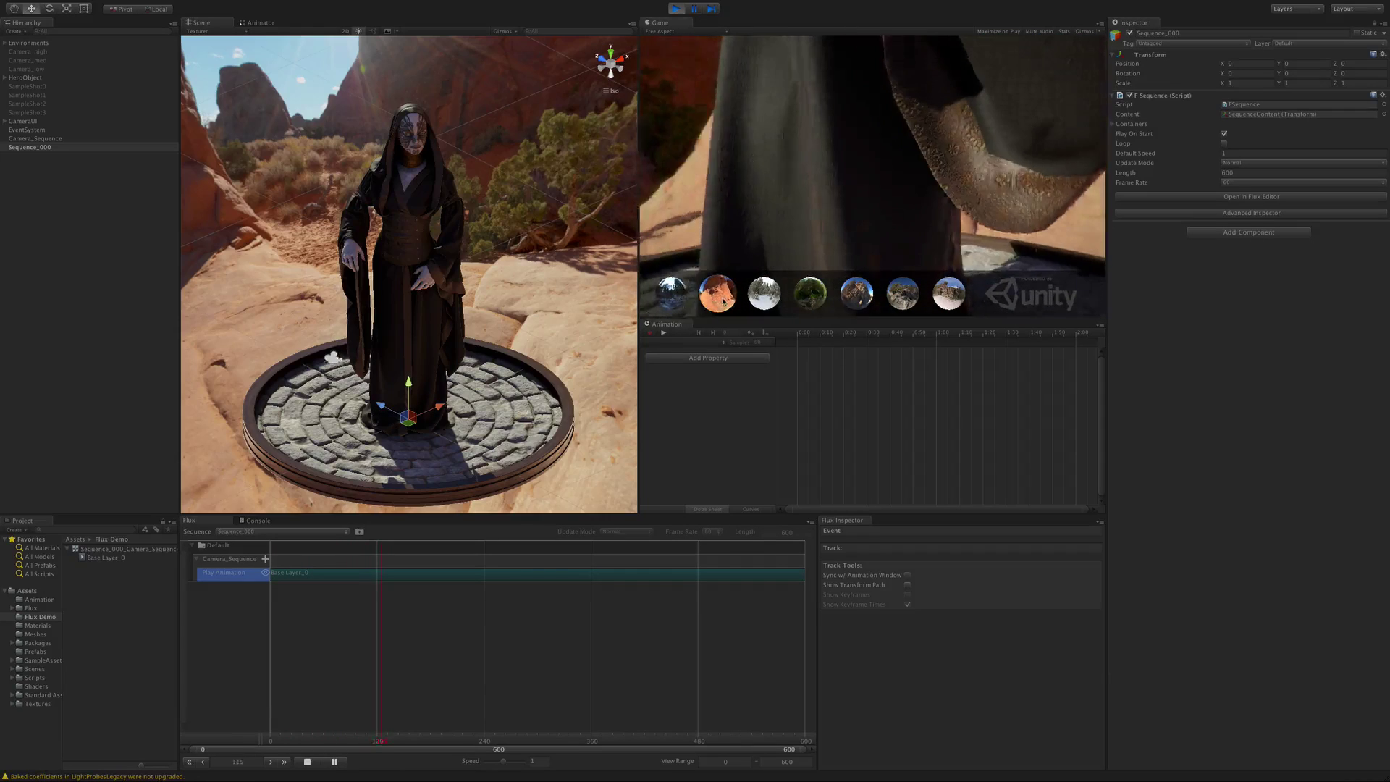
pyautogui.click(763, 306)
pyautogui.click(719, 304)
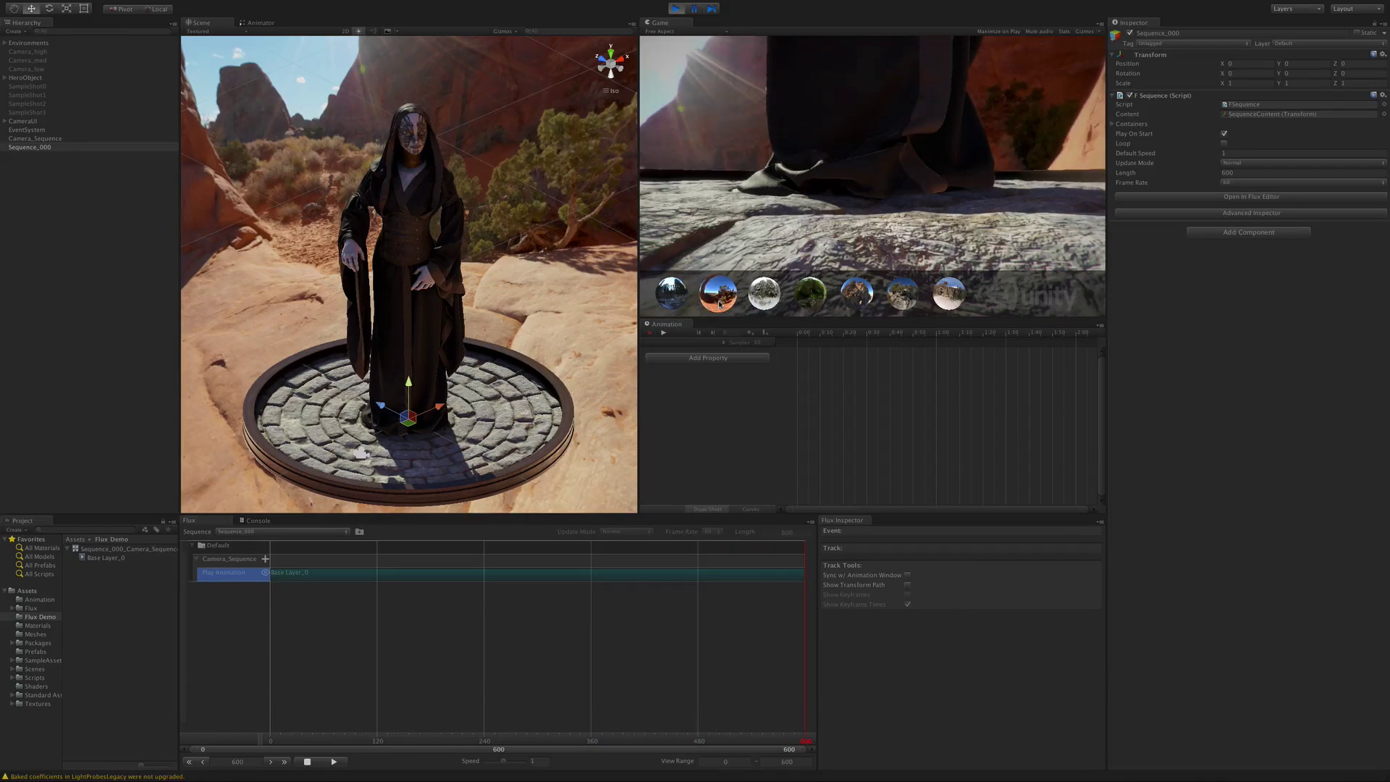
pyautogui.click(335, 763)
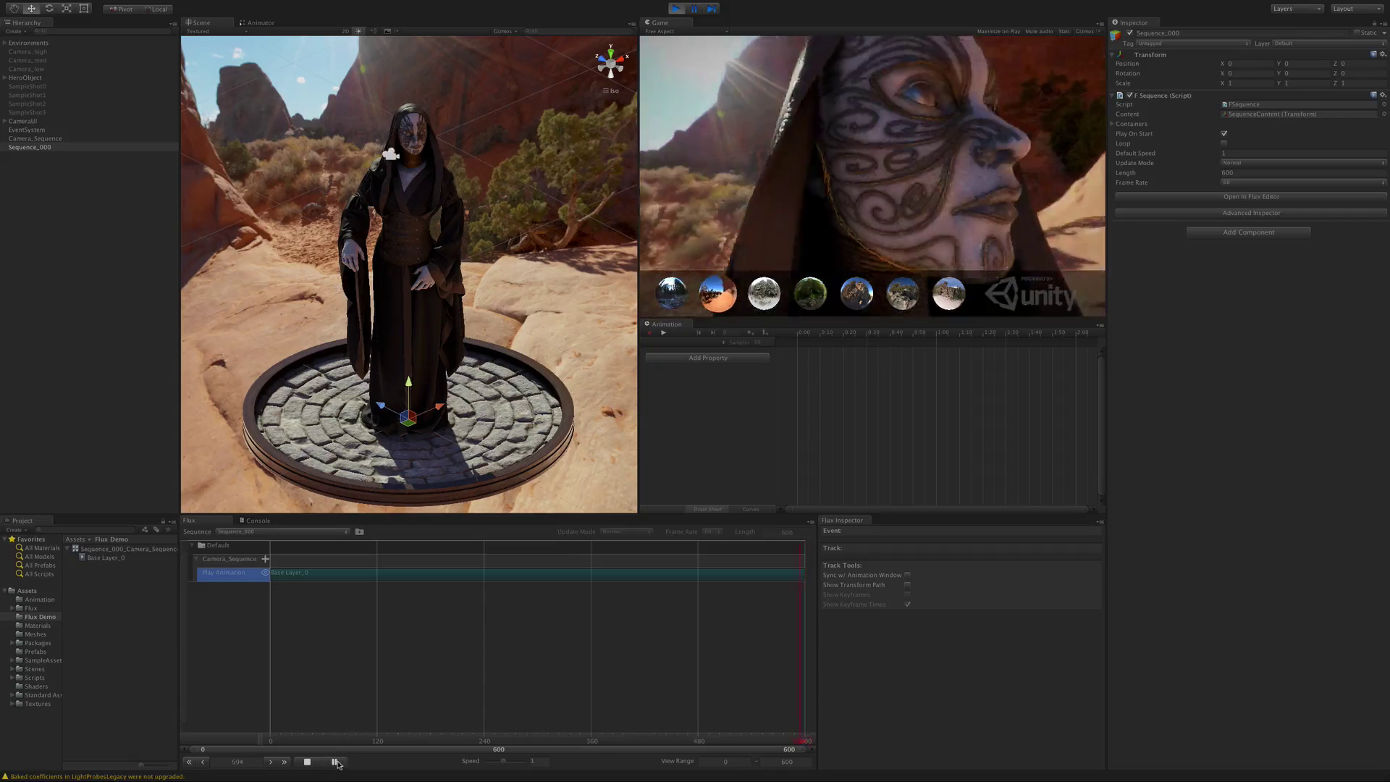